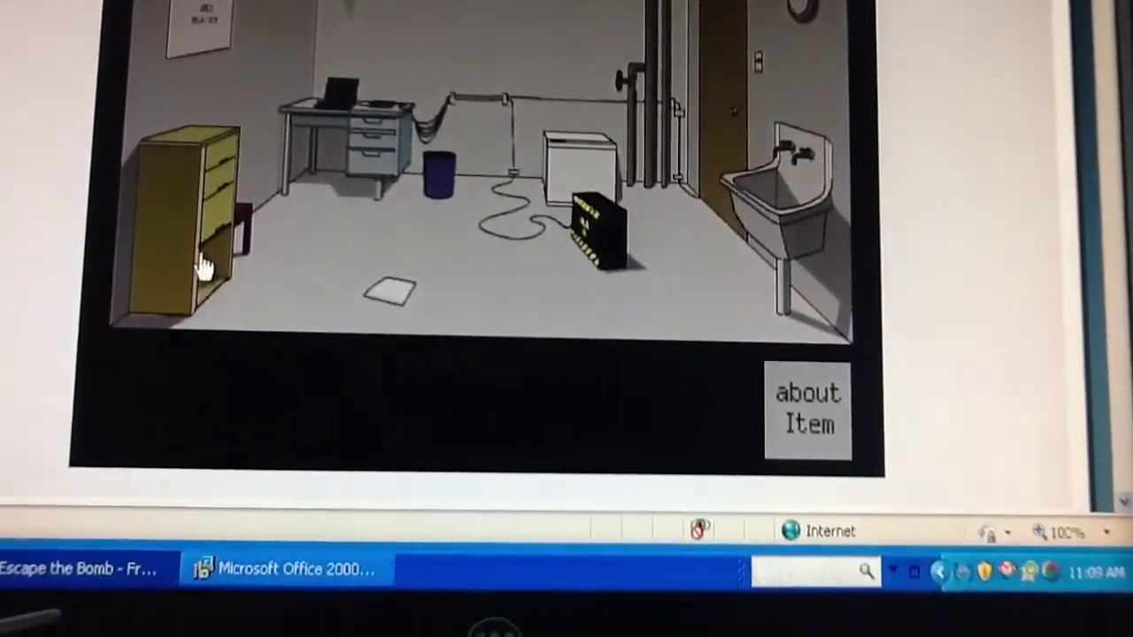
Step: Take the cross, cup and screwdriver from the yellow cabinet and its drawers
left_click(194, 265)
left_click(495, 246)
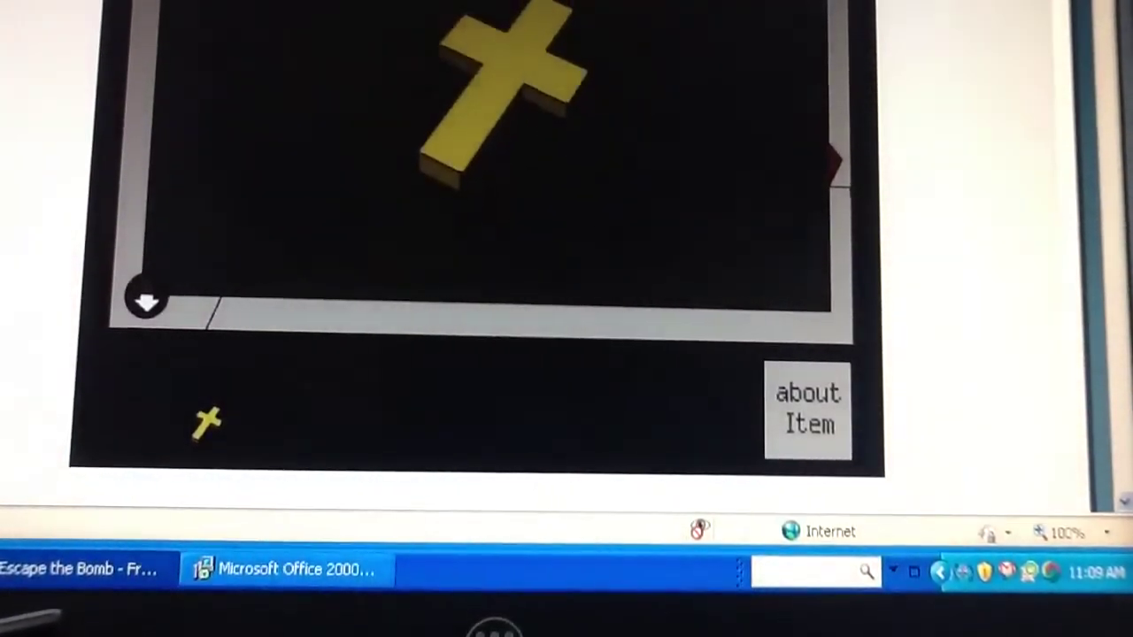
left_click(504, 150)
left_click(442, 106)
left_click(442, 137)
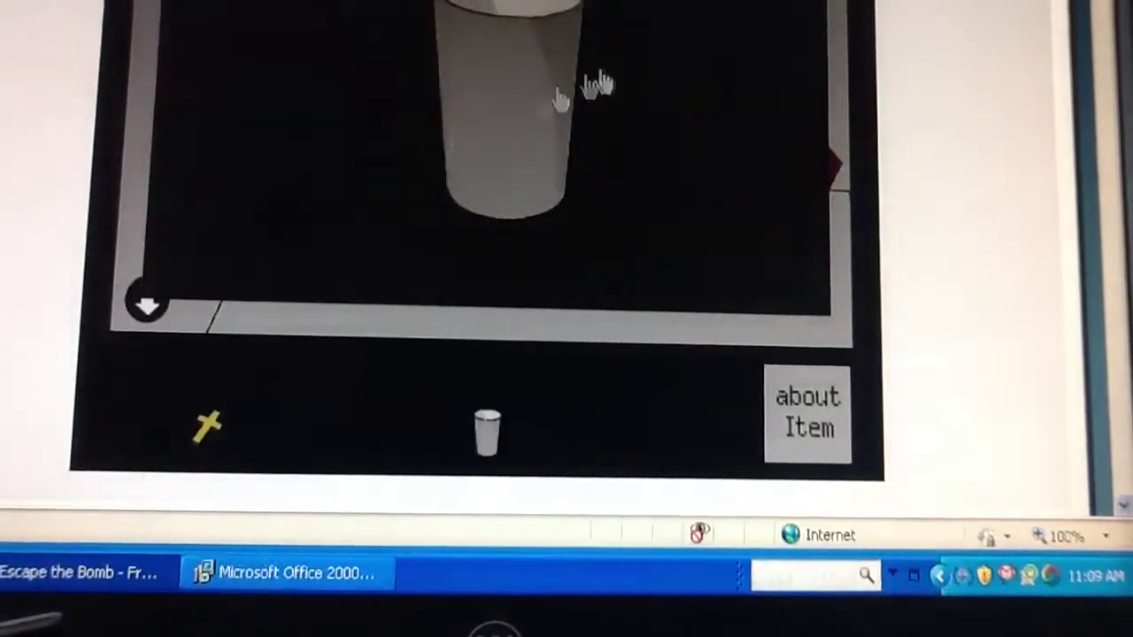
left_click(580, 89)
left_click(469, 53)
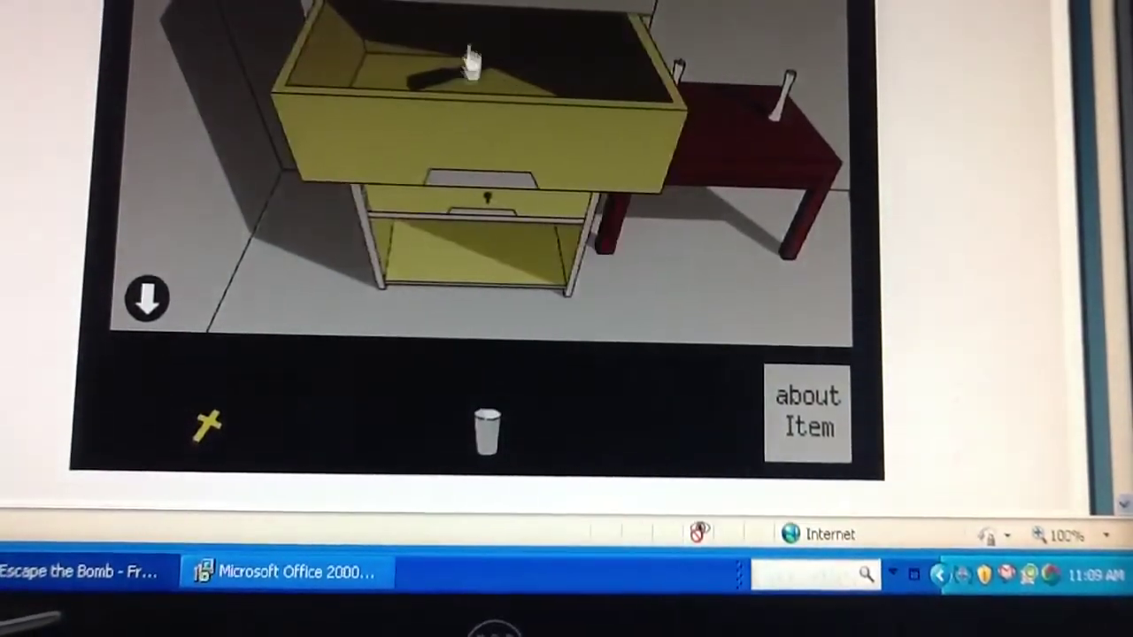
left_click(451, 84)
left_click(576, 177)
left_click(432, 184)
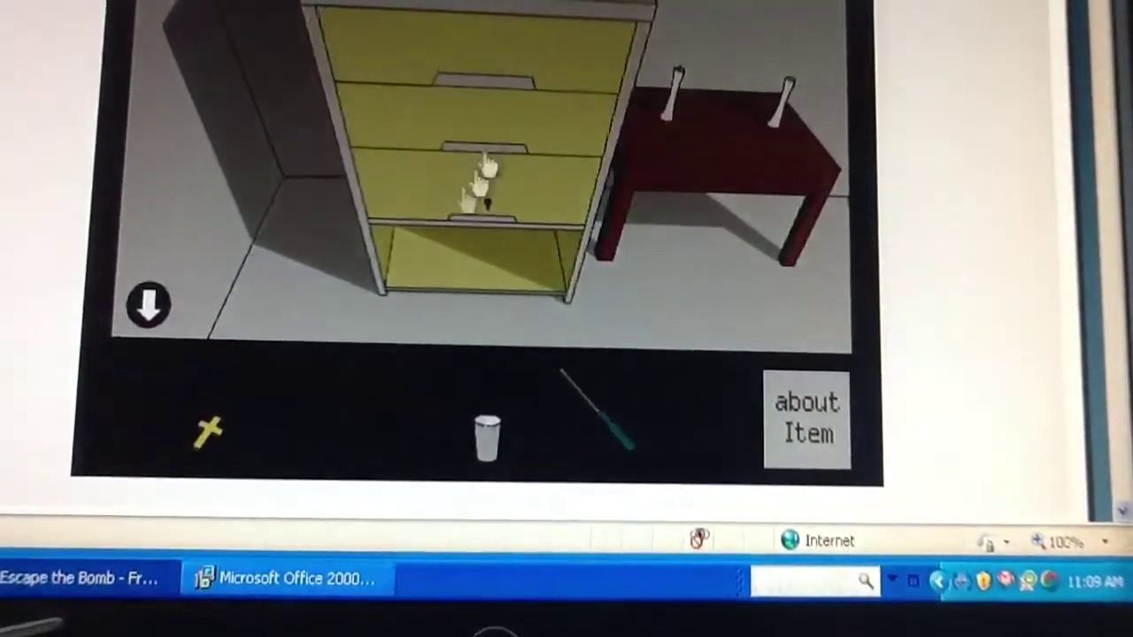
Step: Collect the red screwdriver under the cabinet and the dark tool hidden beside it
left_click(446, 314)
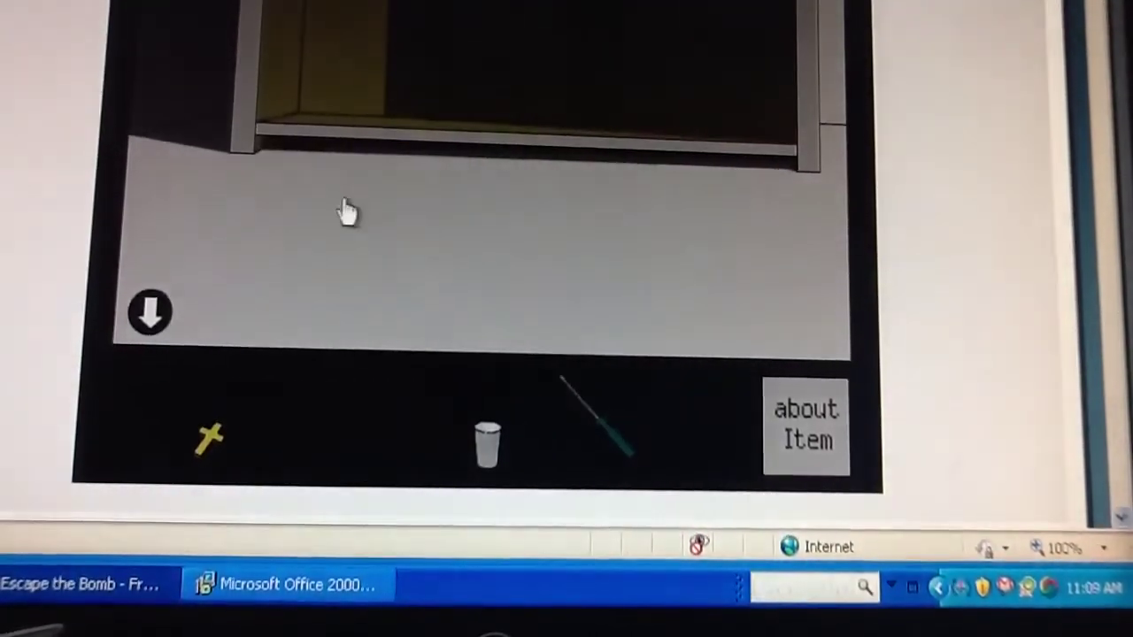
left_click(336, 142)
left_click(89, 372)
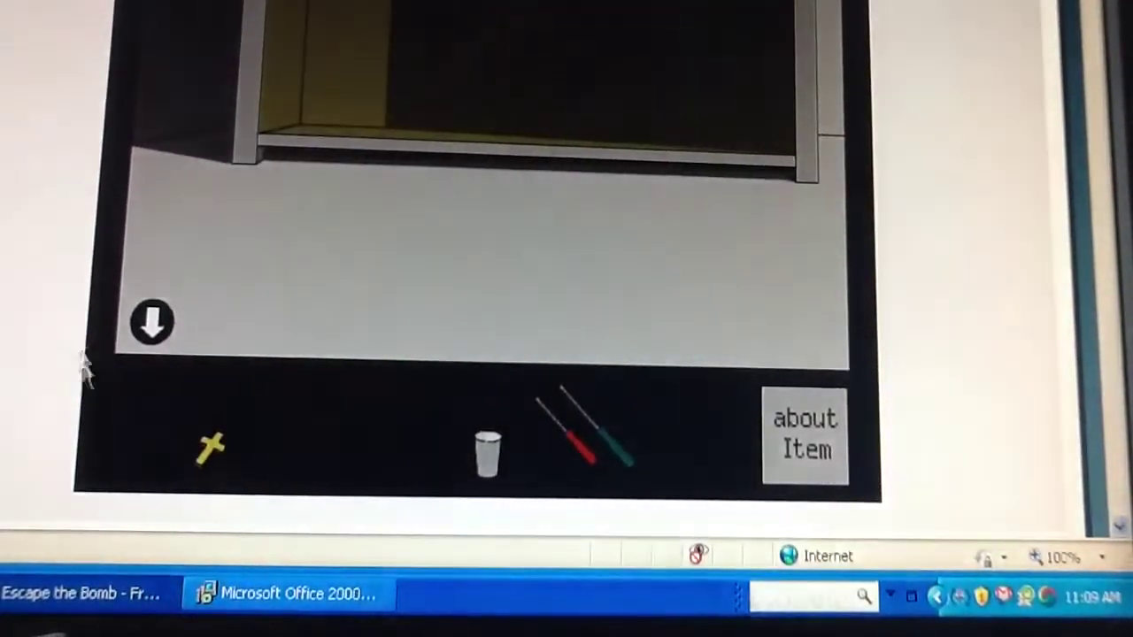
left_click(151, 328)
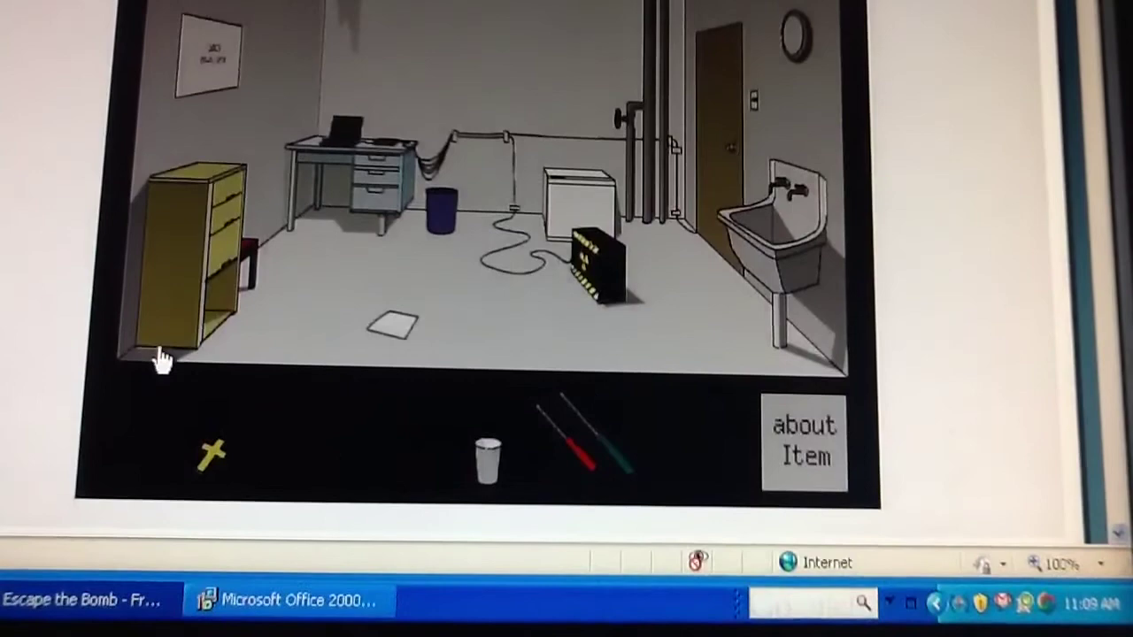
left_click(137, 358)
left_click(334, 320)
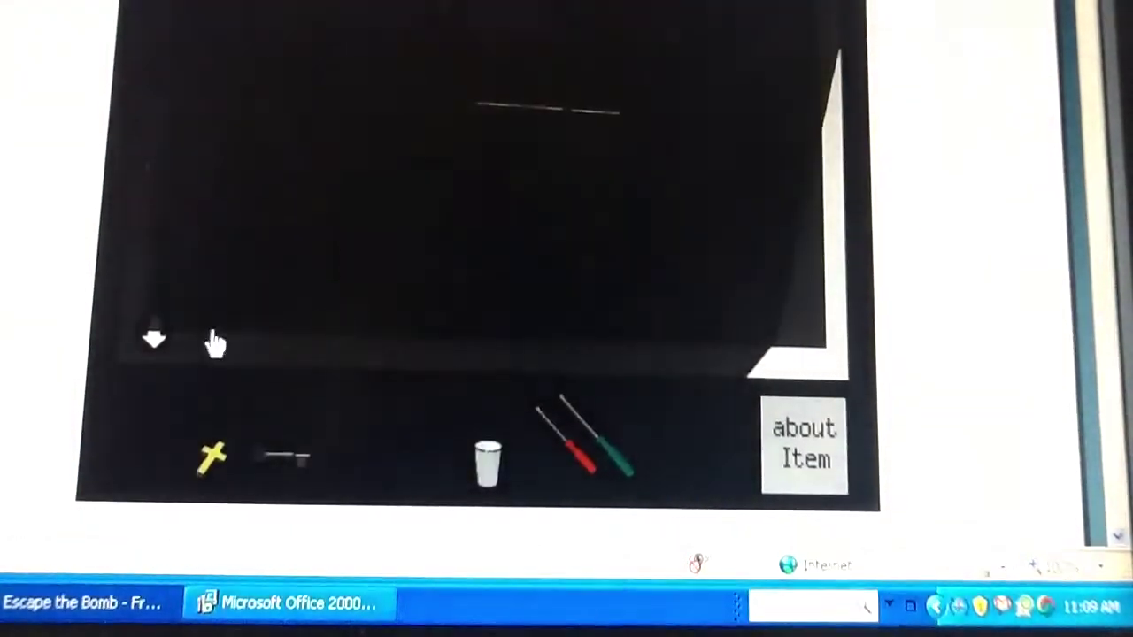
left_click(323, 331)
left_click(155, 332)
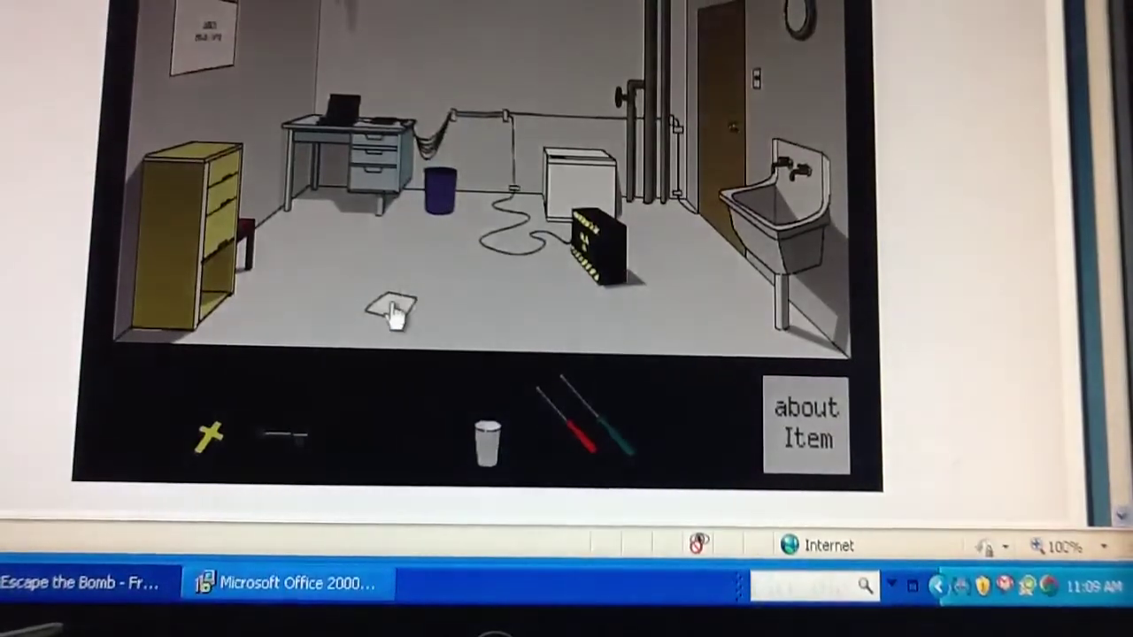
Step: Pick up the note from the floor and the torn paper from the trash bin
left_click(396, 314)
left_click(396, 266)
left_click(354, 159)
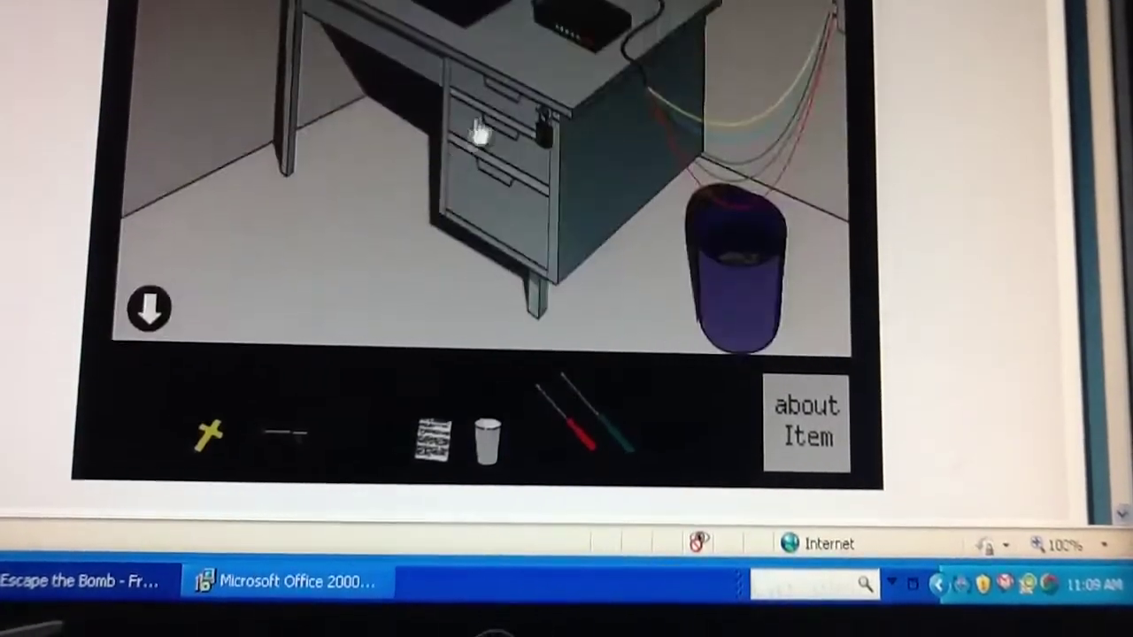
left_click(746, 270)
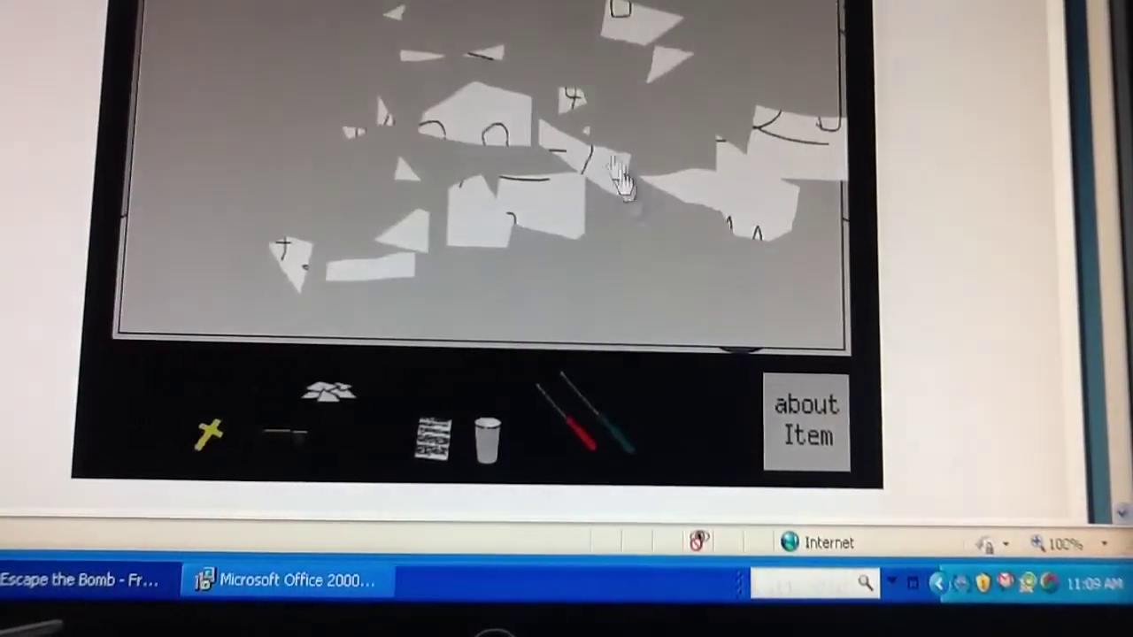
left_click(147, 305)
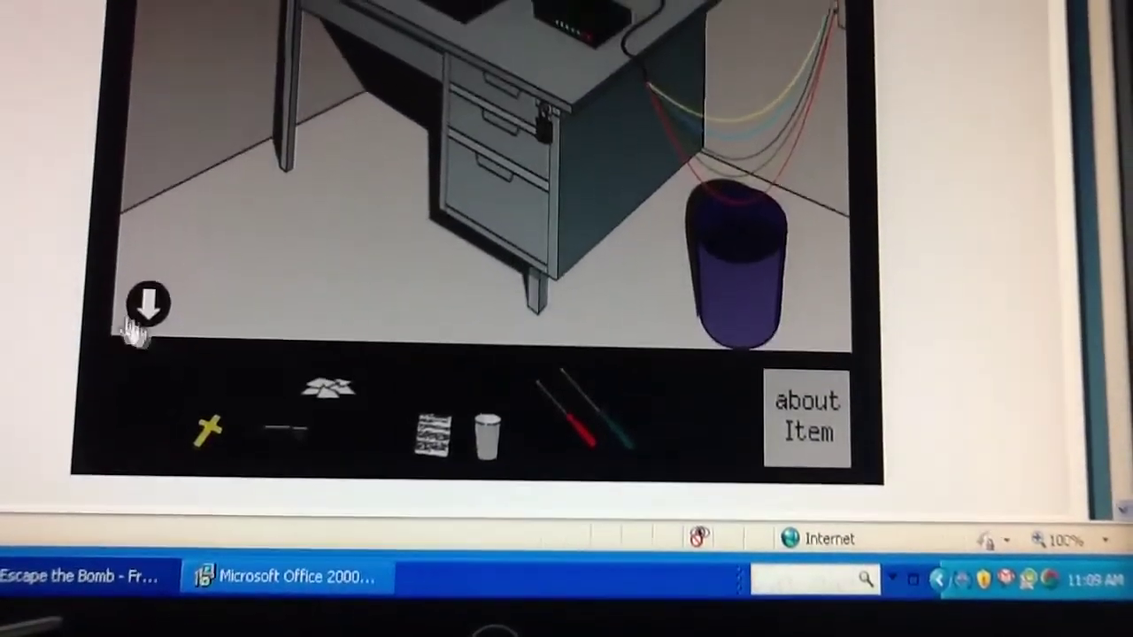
left_click(146, 305)
left_click(160, 266)
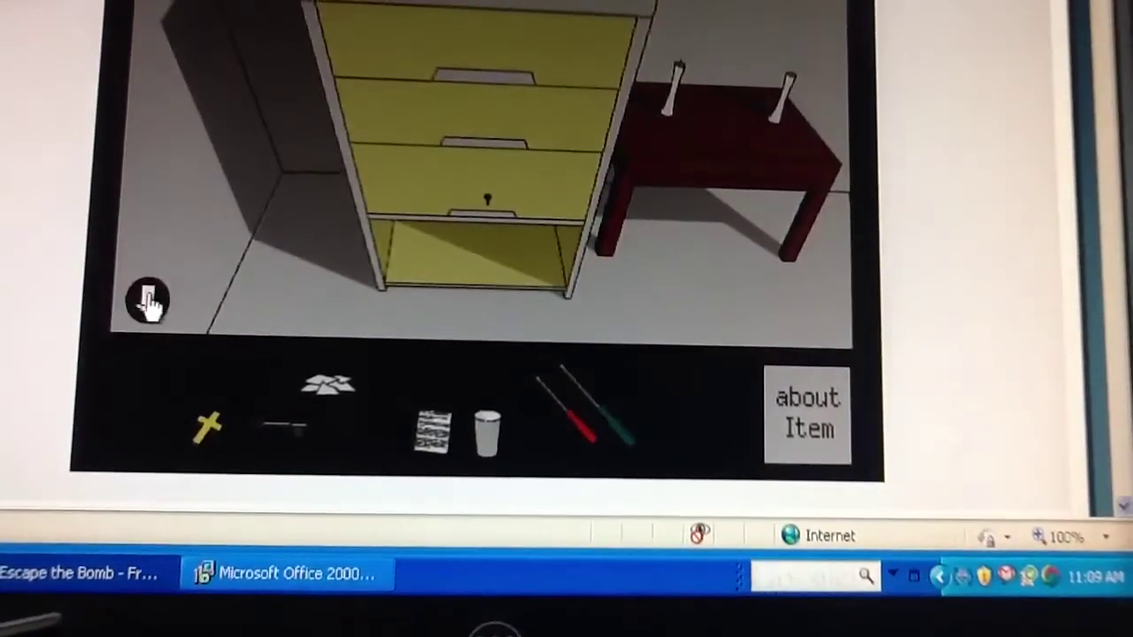
left_click(147, 301)
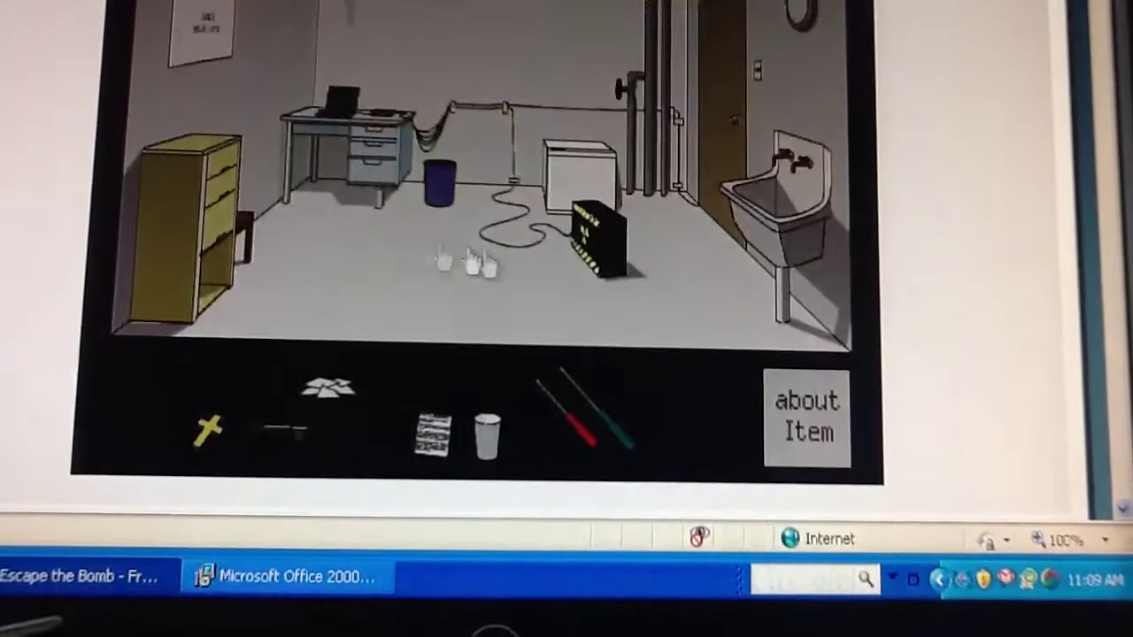
Step: Page through the 2005 wall calendar to the circled birthday month, then past it
left_click(244, 51)
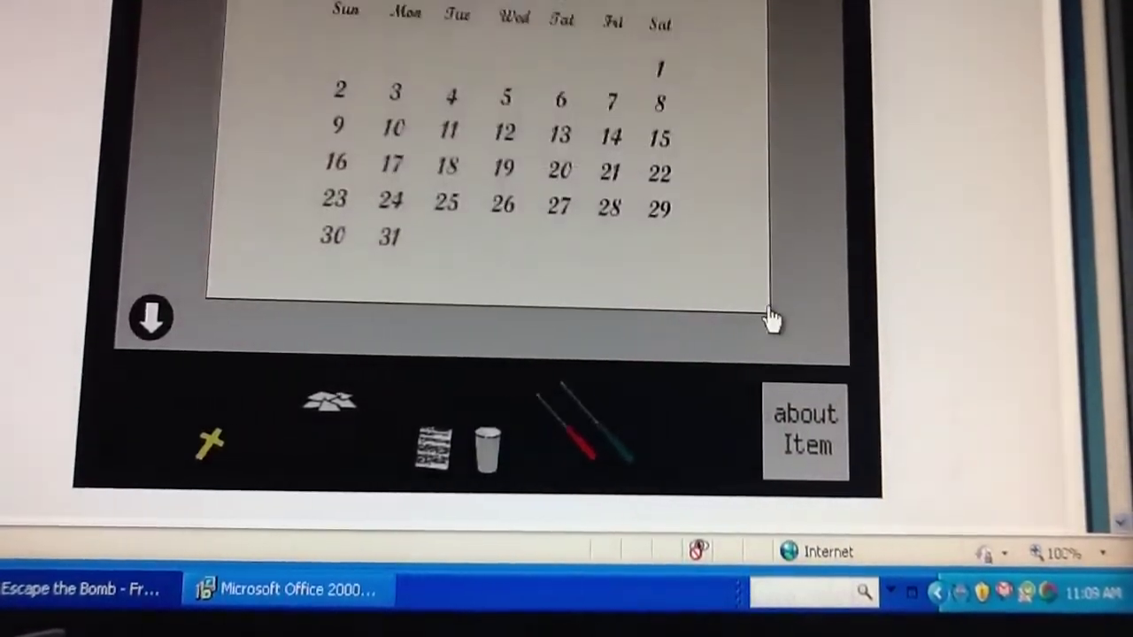
left_click(771, 319)
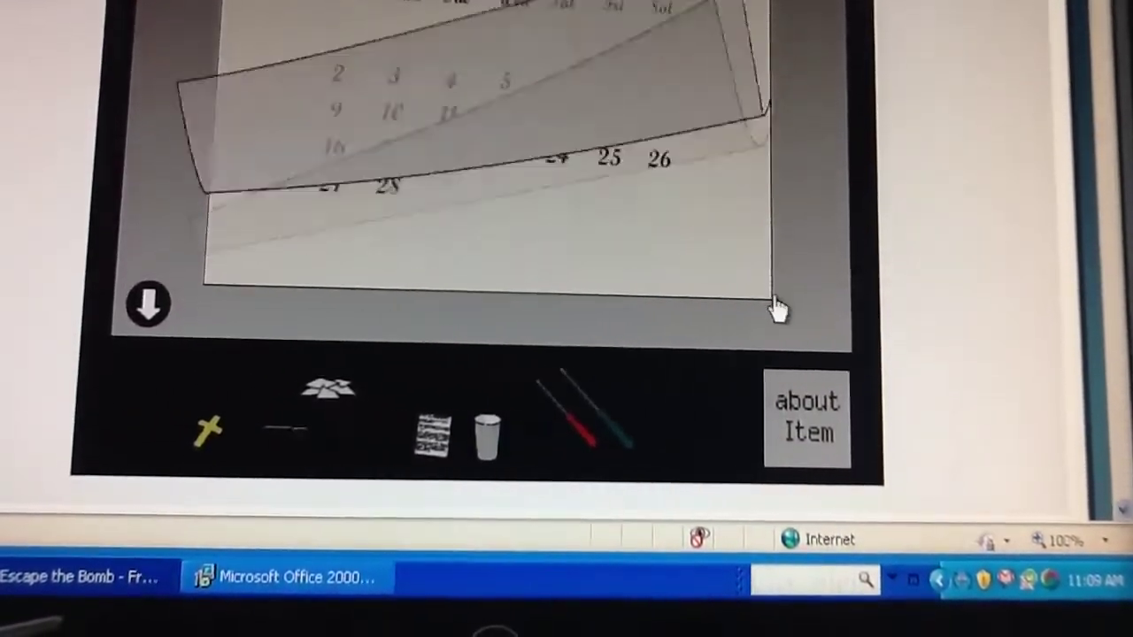
left_click(773, 301)
left_click(772, 307)
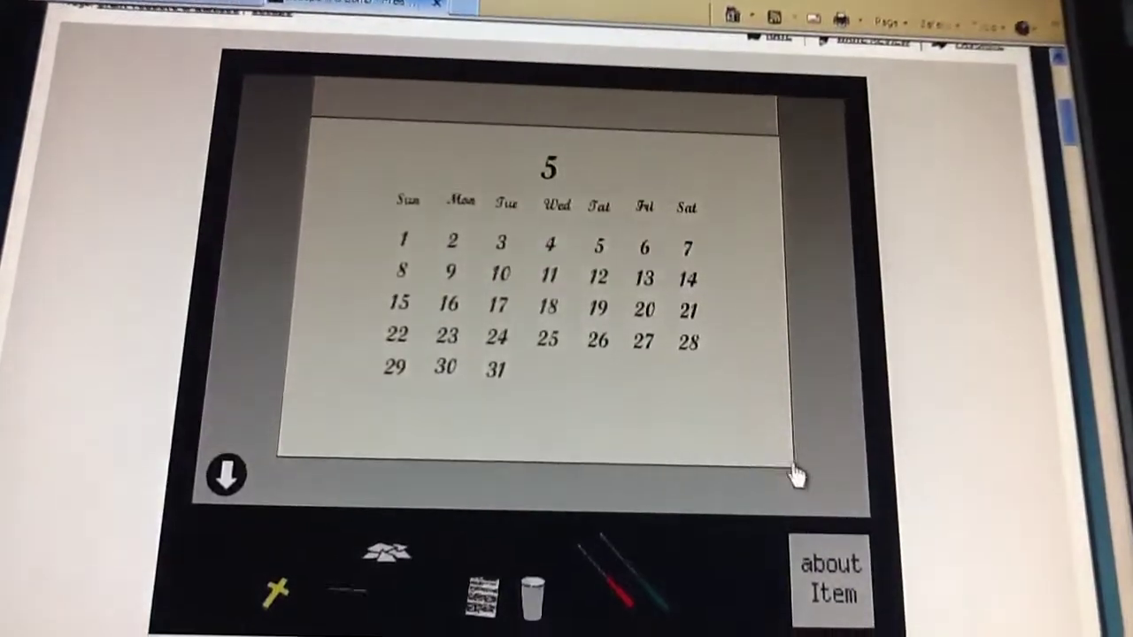
left_click(792, 469)
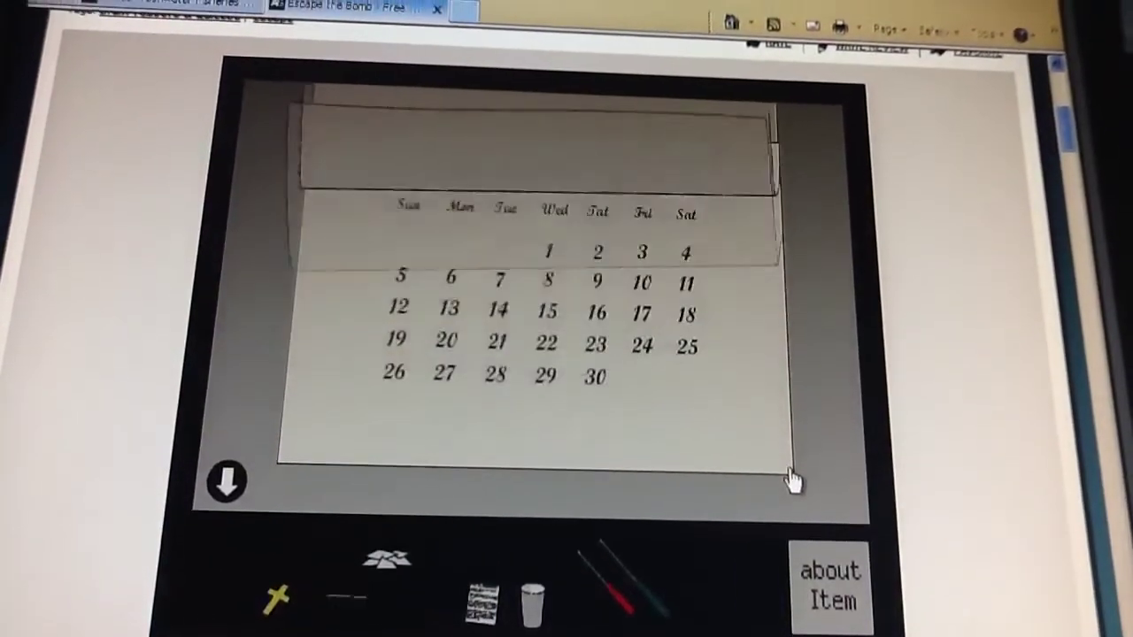
left_click(792, 469)
left_click(792, 468)
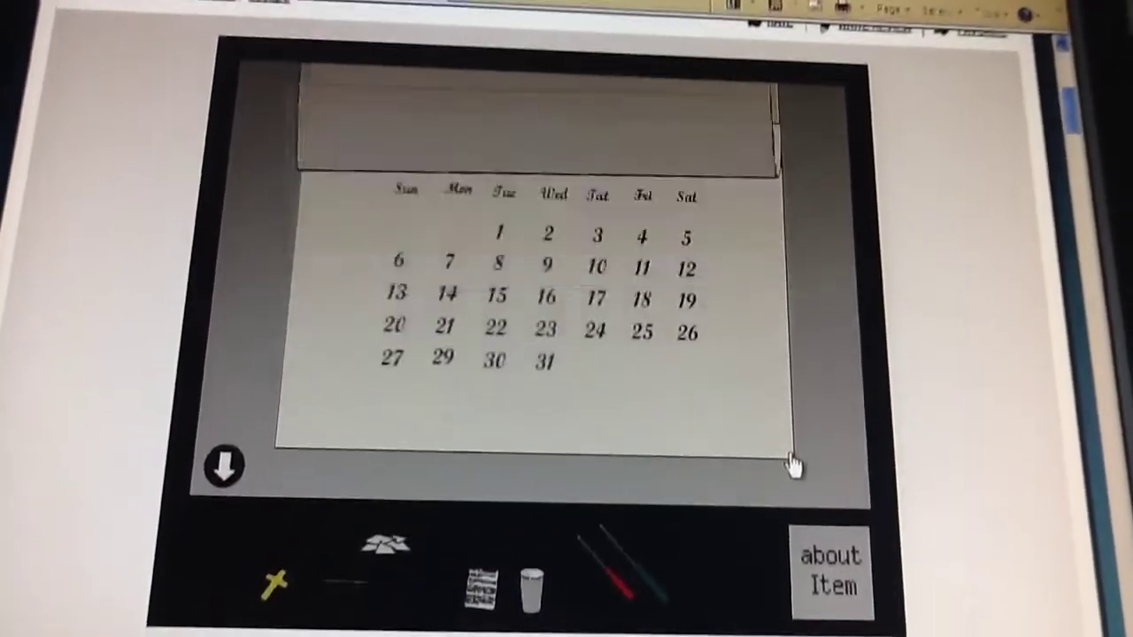
left_click(792, 468)
left_click(792, 452)
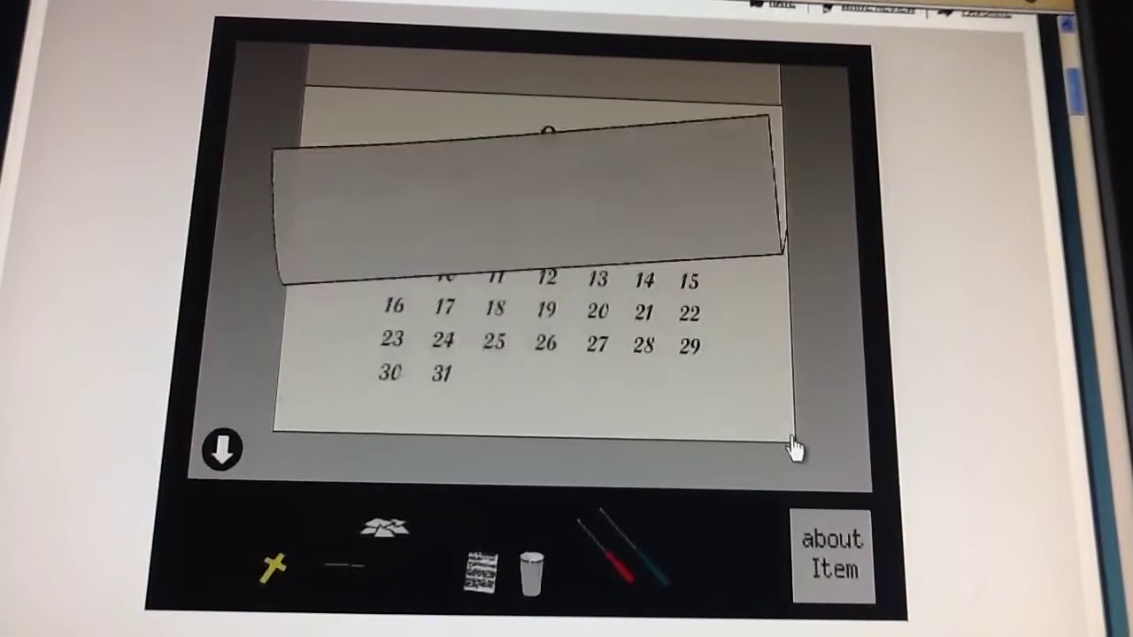
left_click(792, 447)
left_click(794, 440)
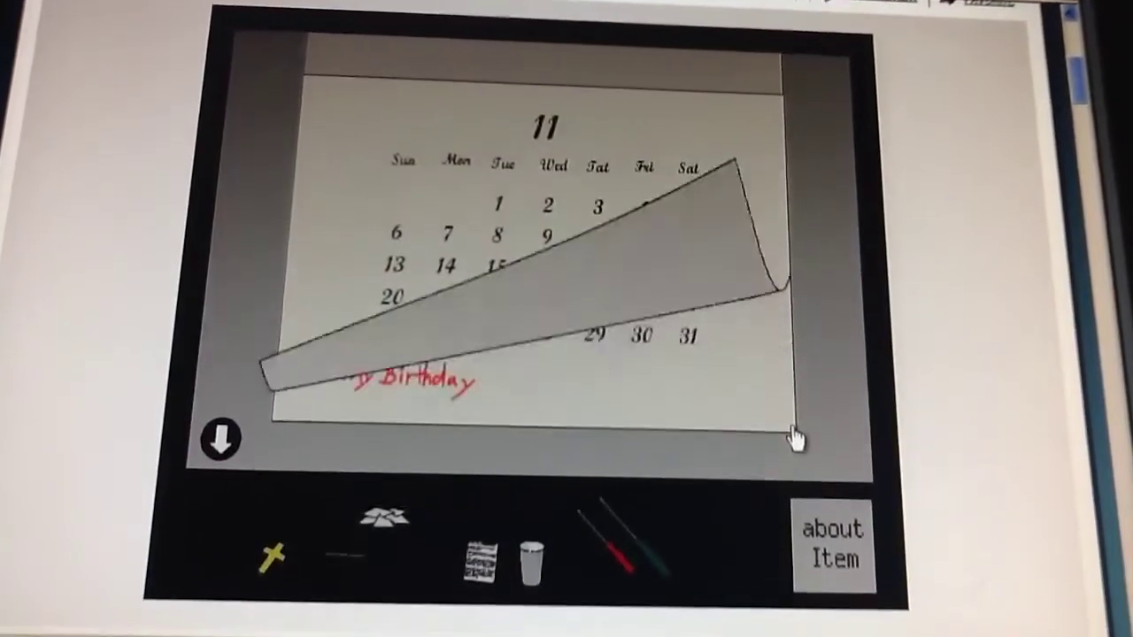
left_click(794, 425)
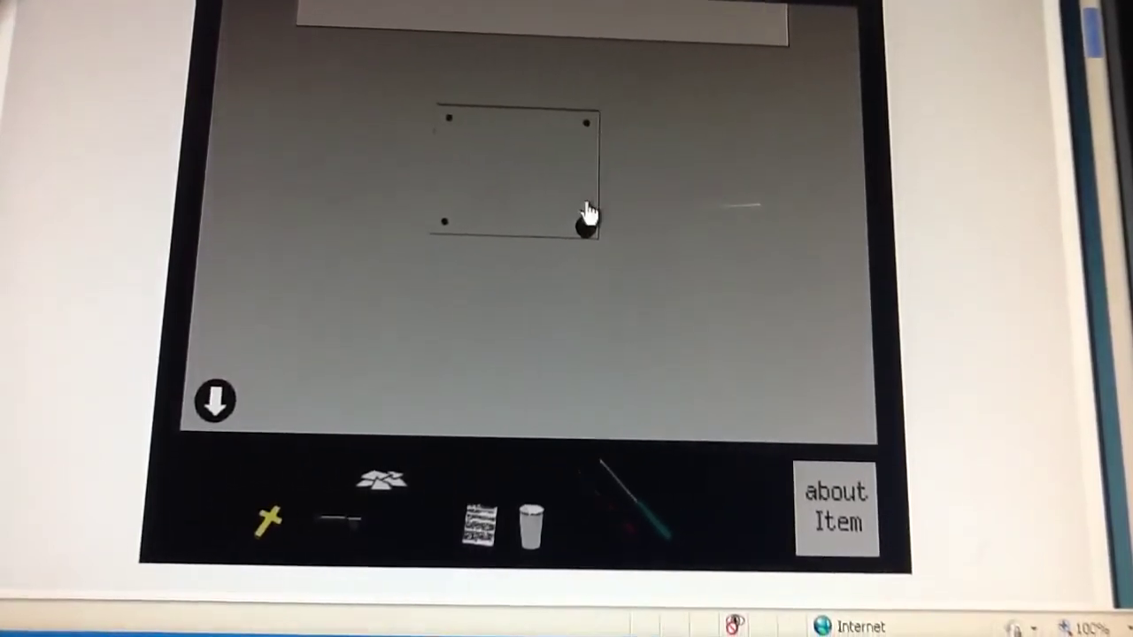
Step: Remove the last screw, unlock the metal plate with the key, and inspect the recess behind it
left_click(585, 242)
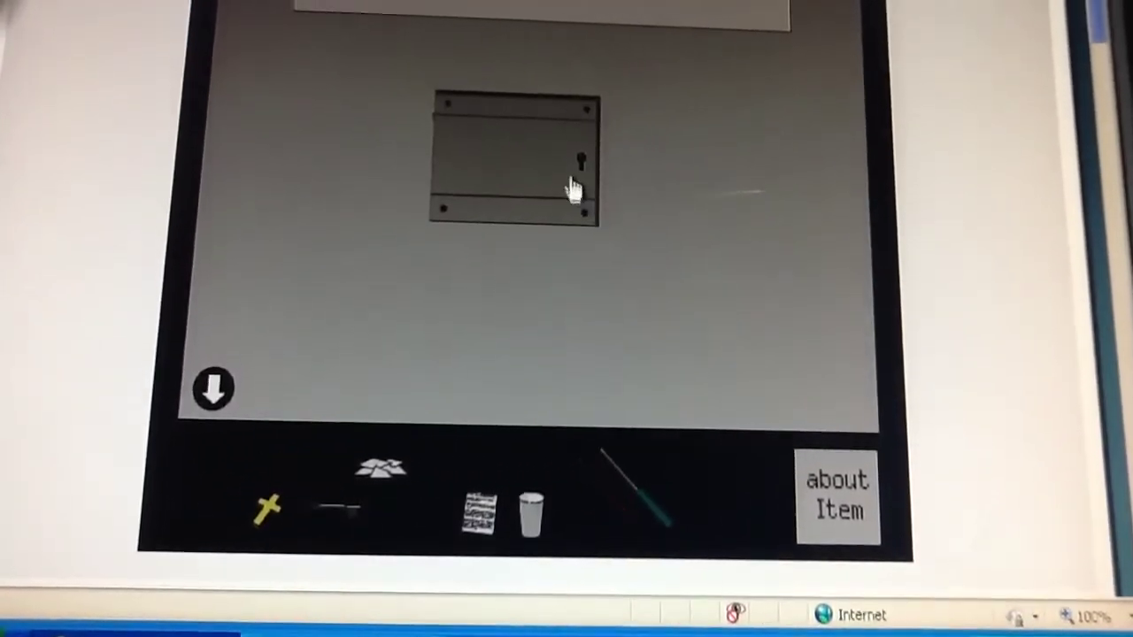
left_click(383, 472)
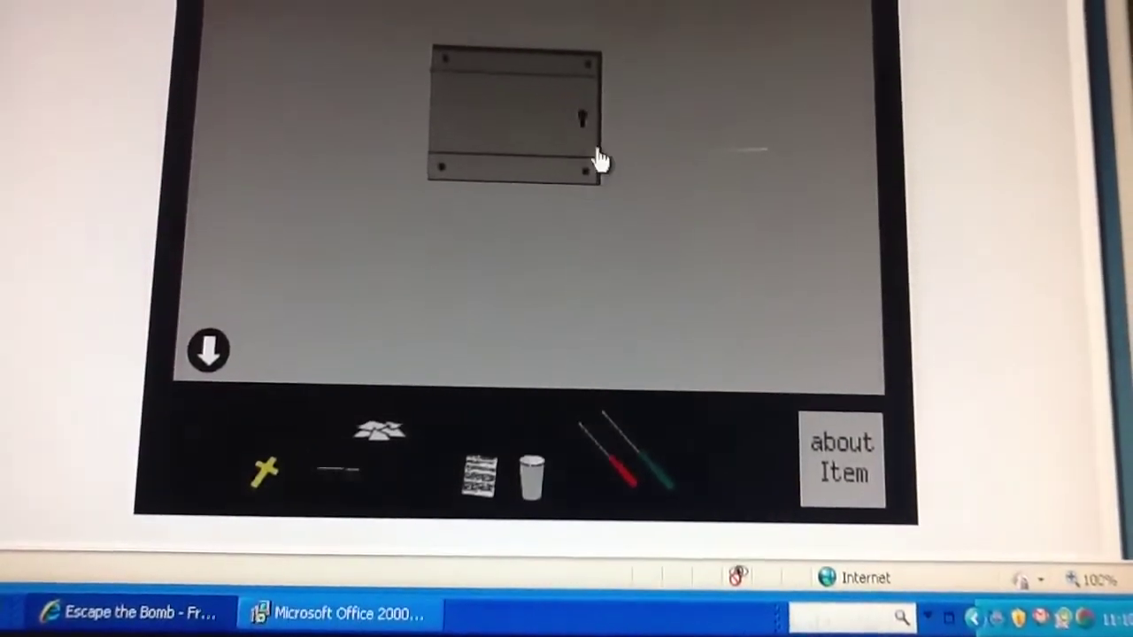
left_click(582, 130)
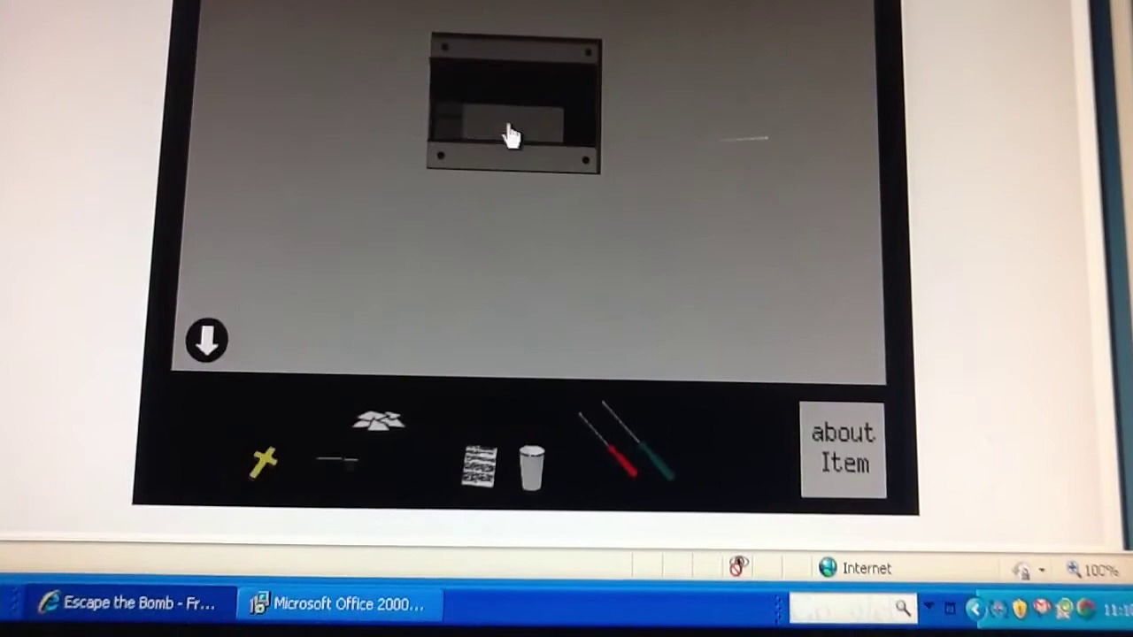
left_click(510, 134)
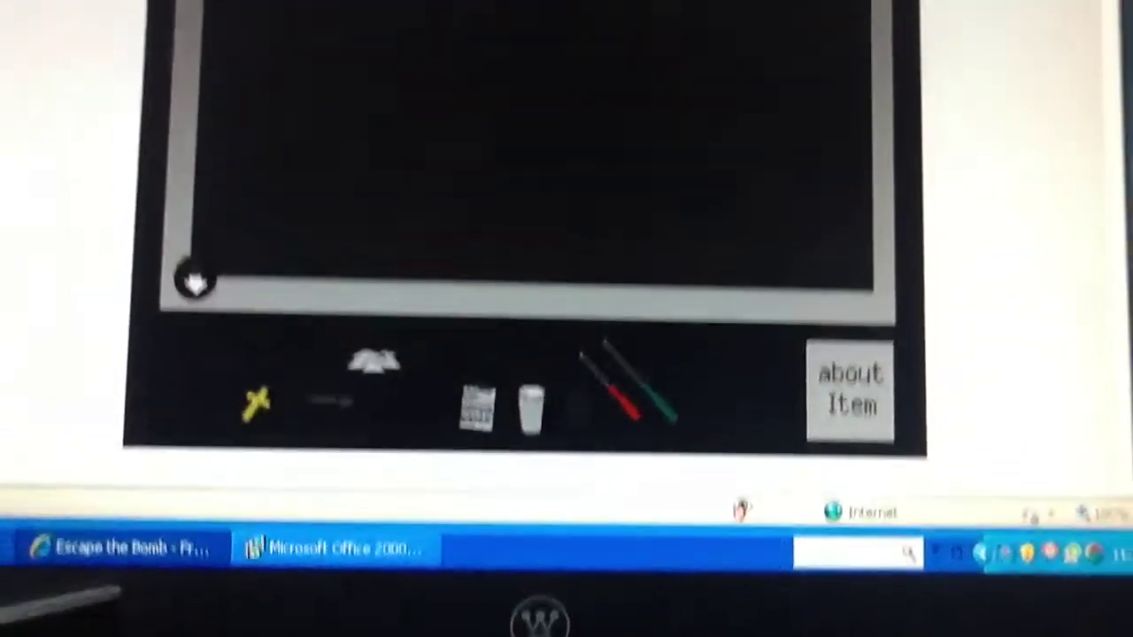
left_click(194, 281)
left_click(202, 334)
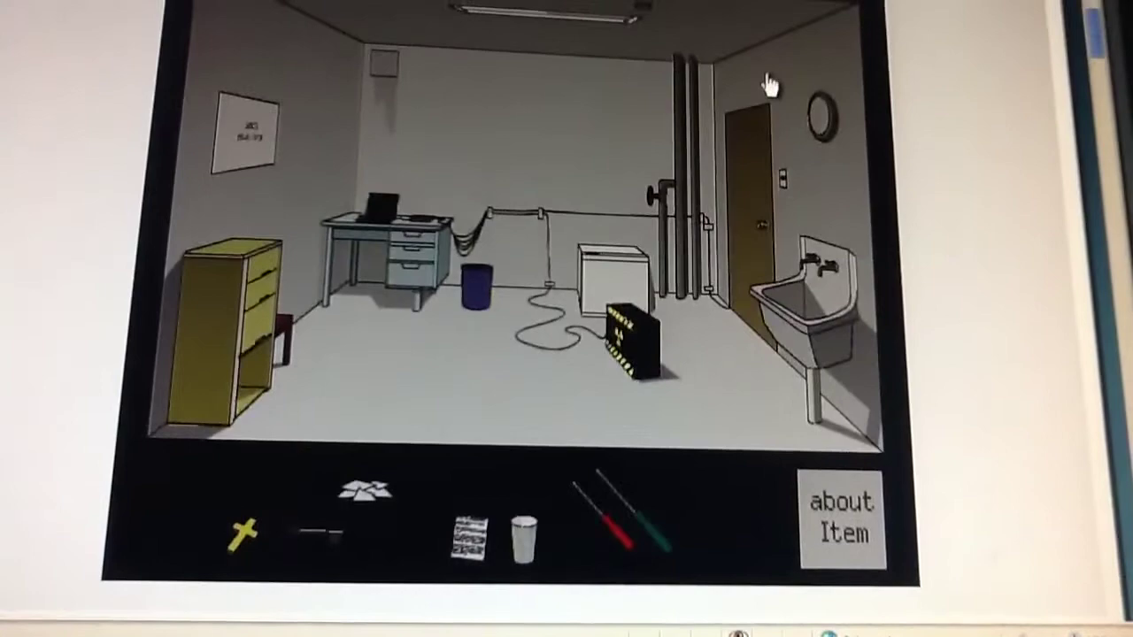
Step: Unlock the desk laptop with the pasted code and execute SAFE MODE 02
left_click(378, 235)
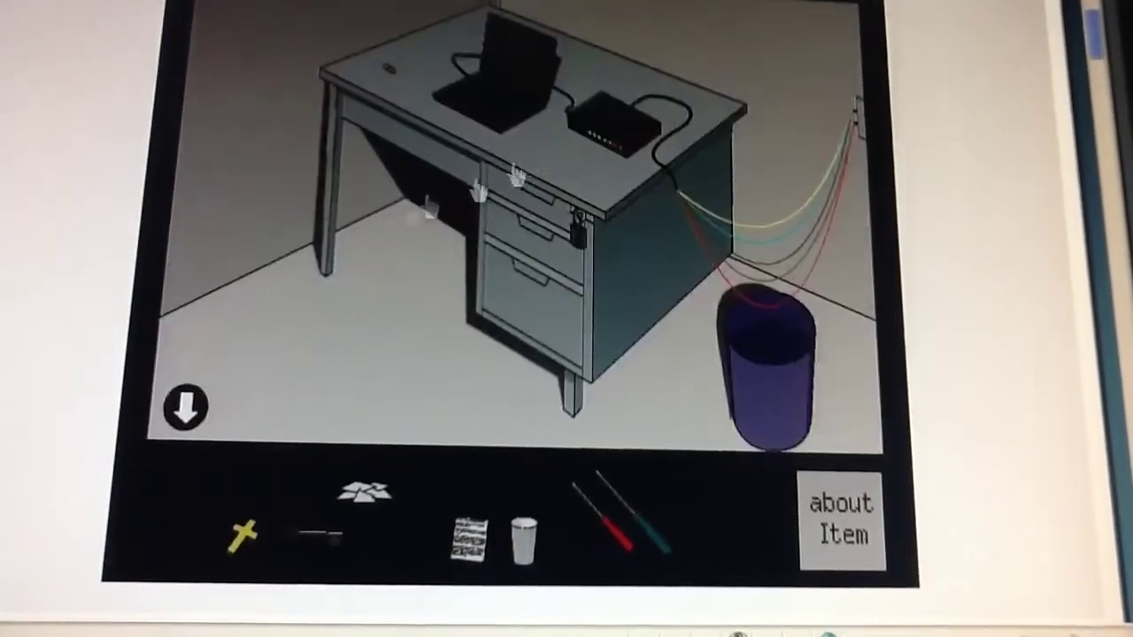
left_click(504, 97)
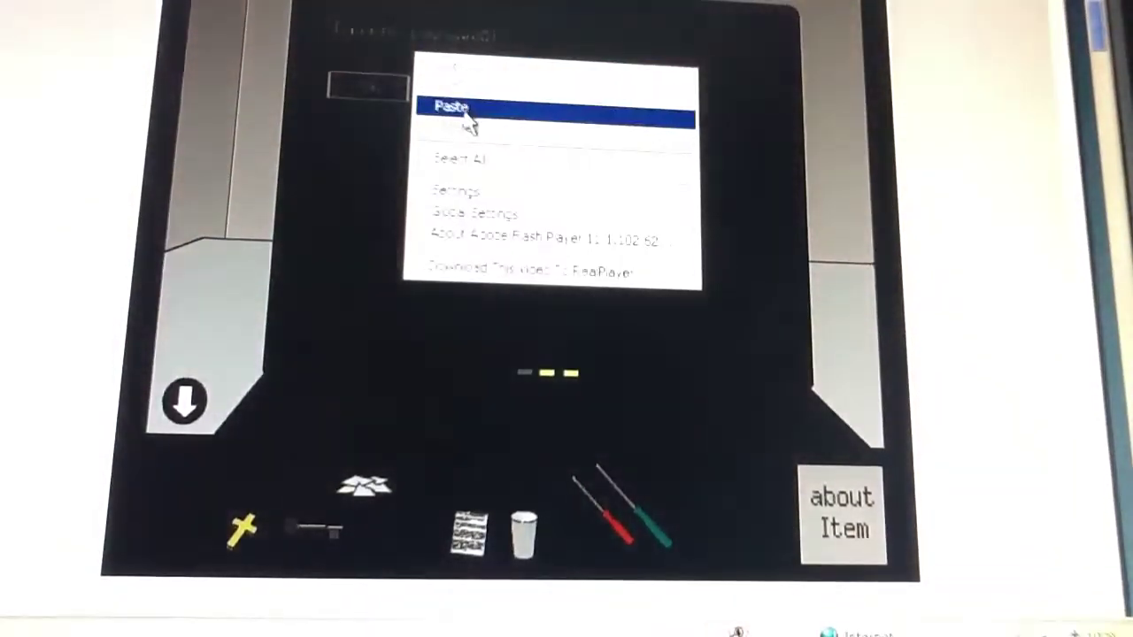
left_click(460, 99)
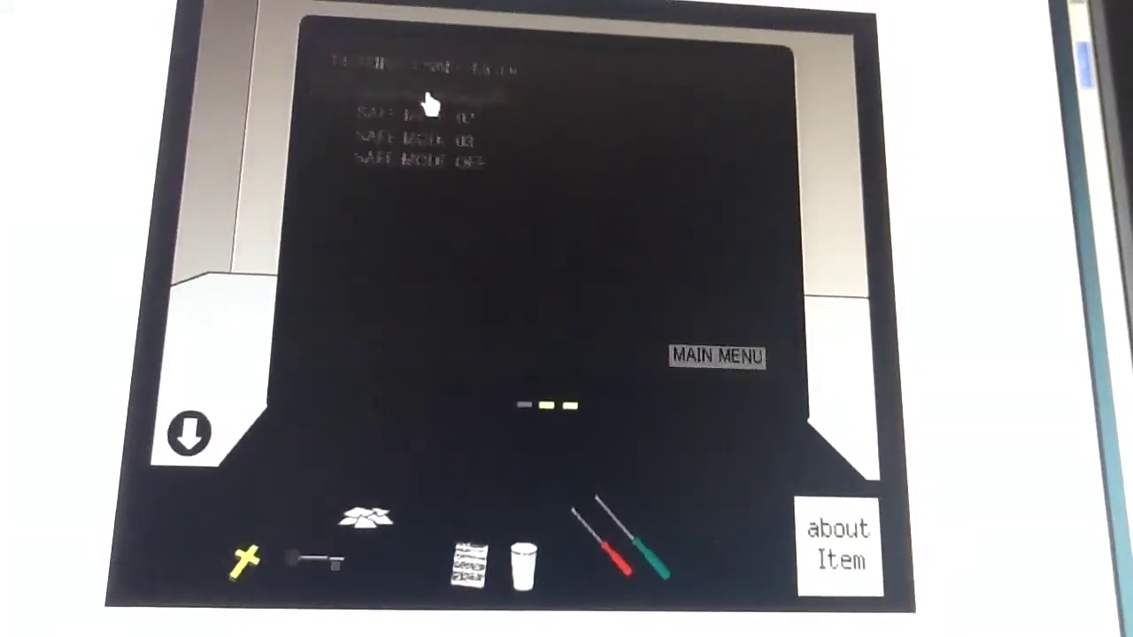
left_click(429, 105)
left_click(484, 223)
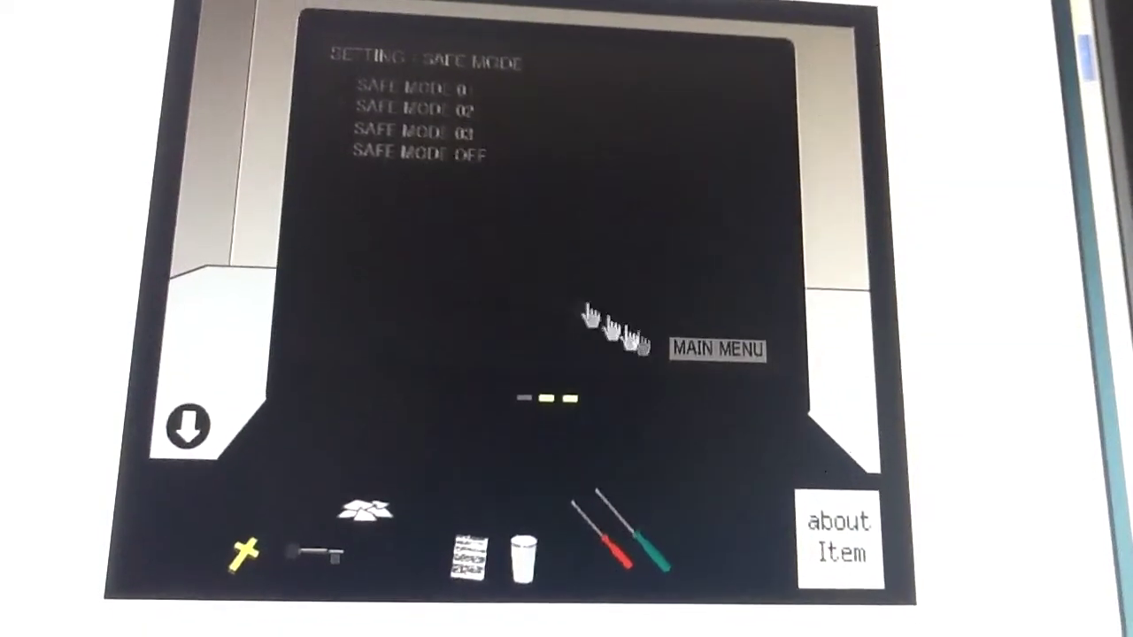
Step: Set the desk drawer padlock dials to 1-2-2-5 to release it
left_click(201, 414)
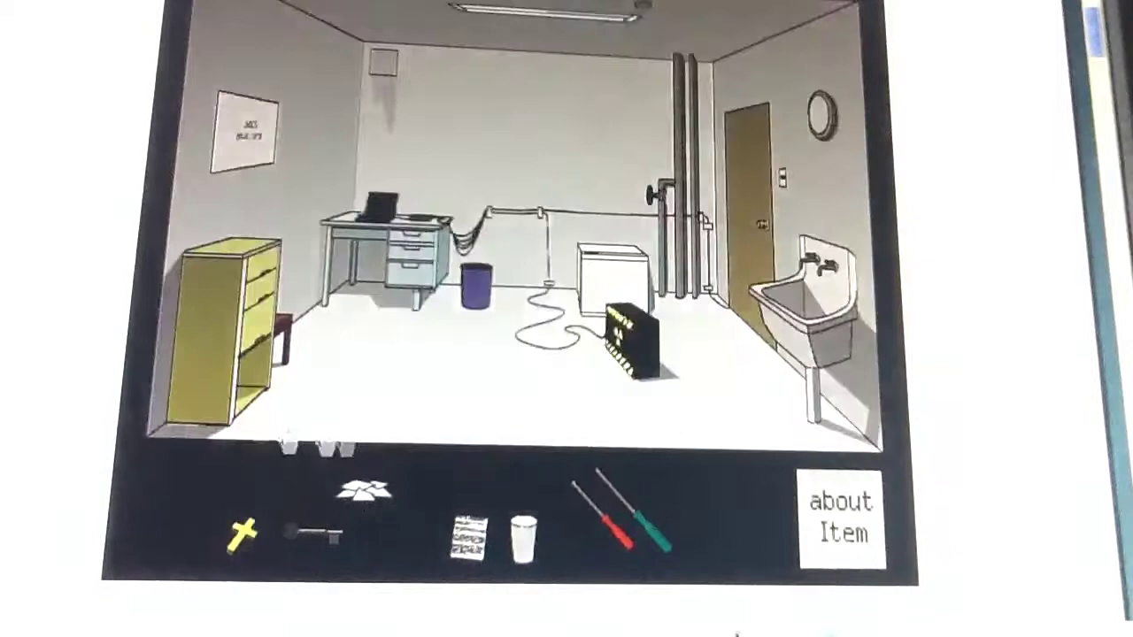
left_click(372, 256)
left_click(584, 234)
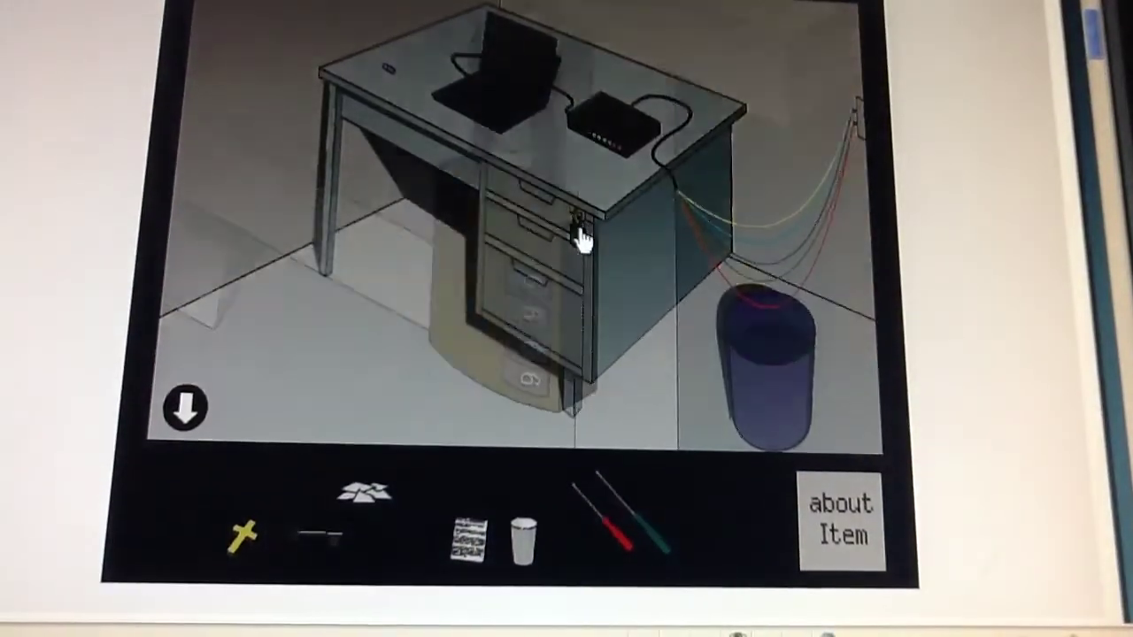
left_click(526, 353)
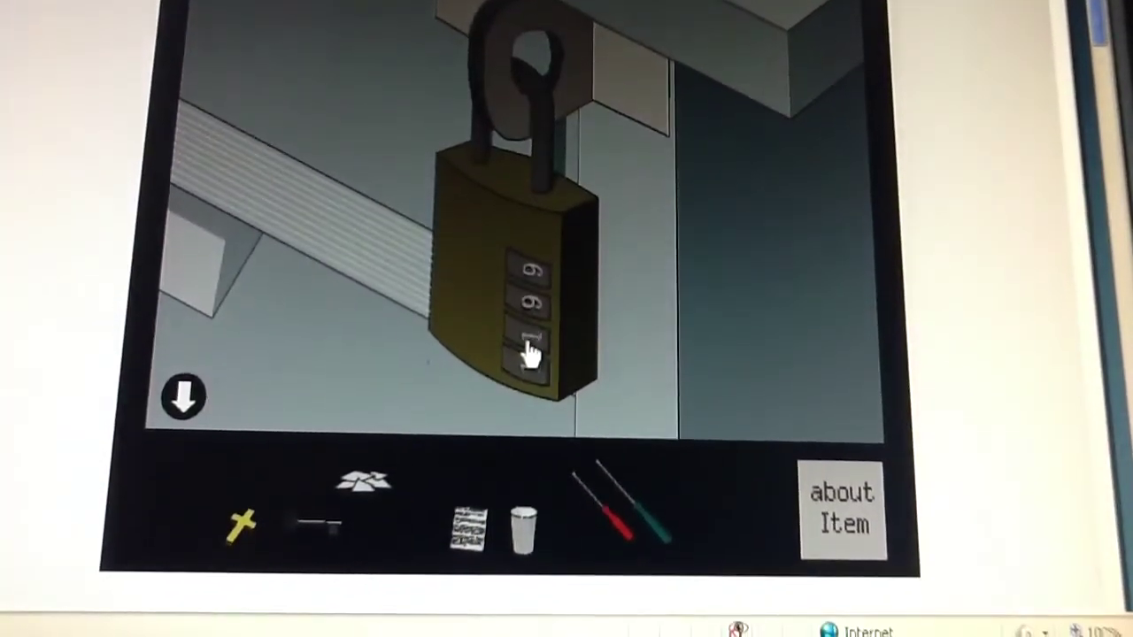
left_click(528, 318)
left_click(529, 314)
left_click(530, 283)
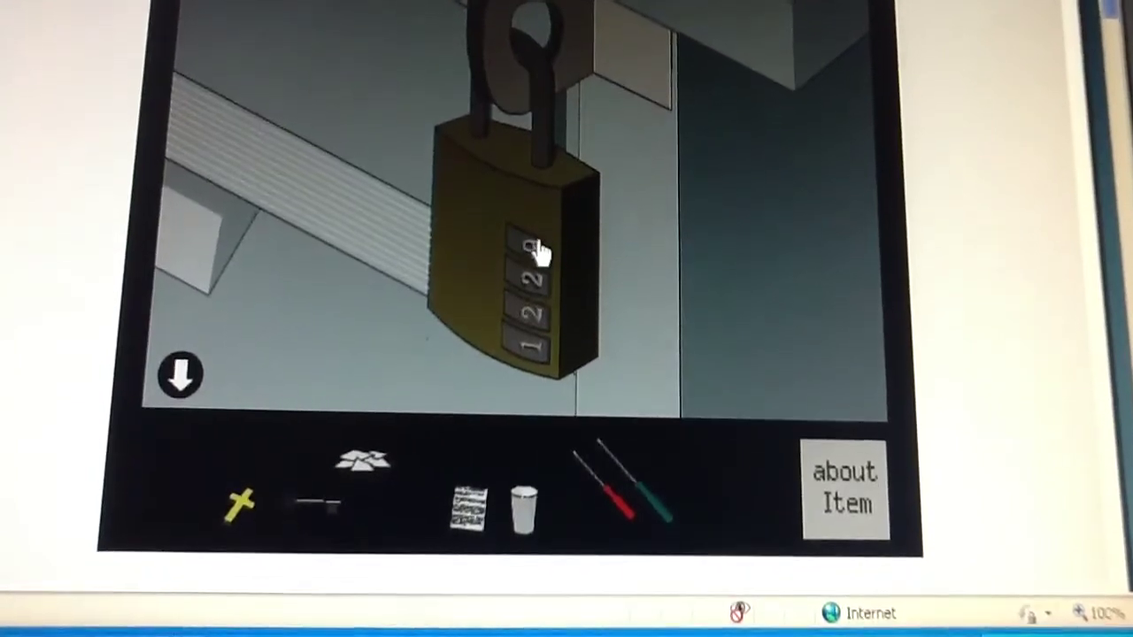
left_click(536, 252)
left_click(539, 254)
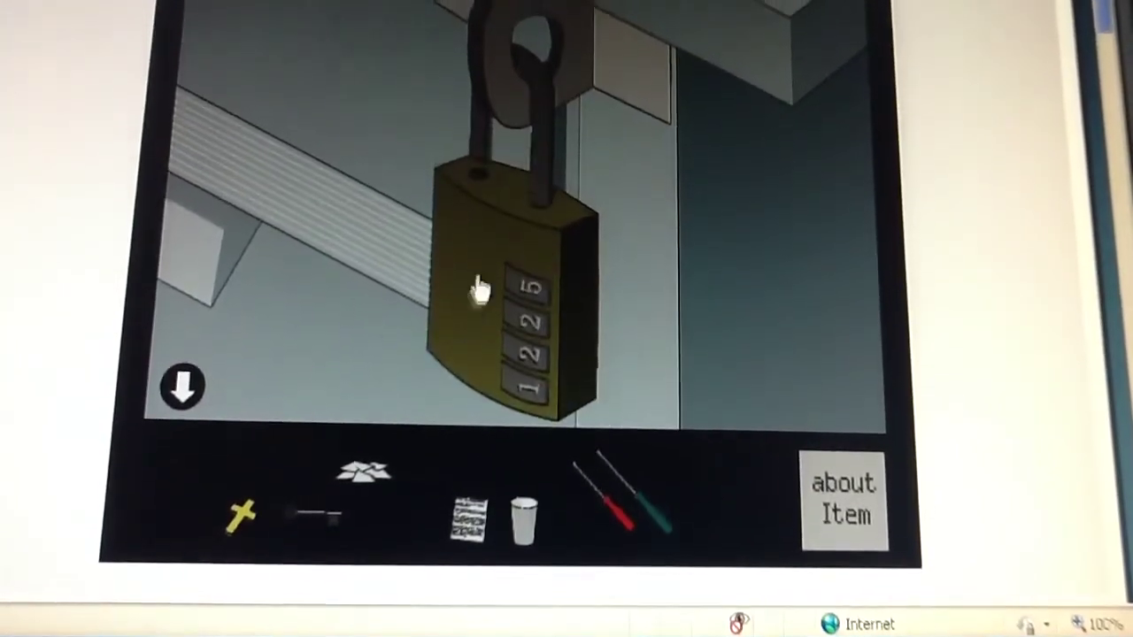
Step: Open the drawer, take the scissors and ready them for the cables
left_click(483, 279)
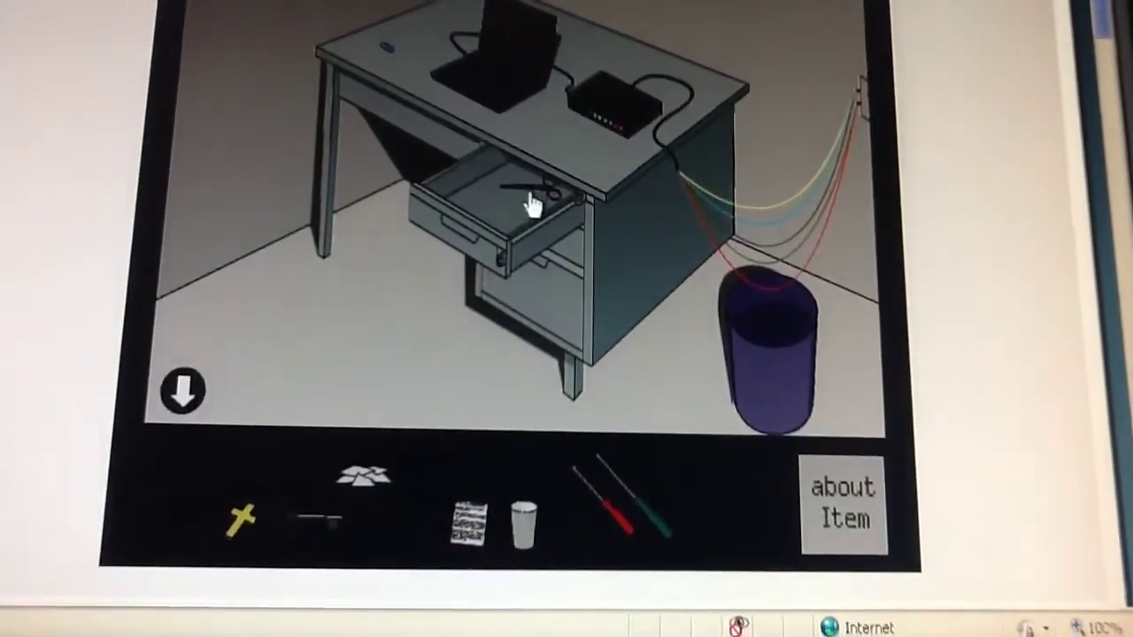
left_click(544, 211)
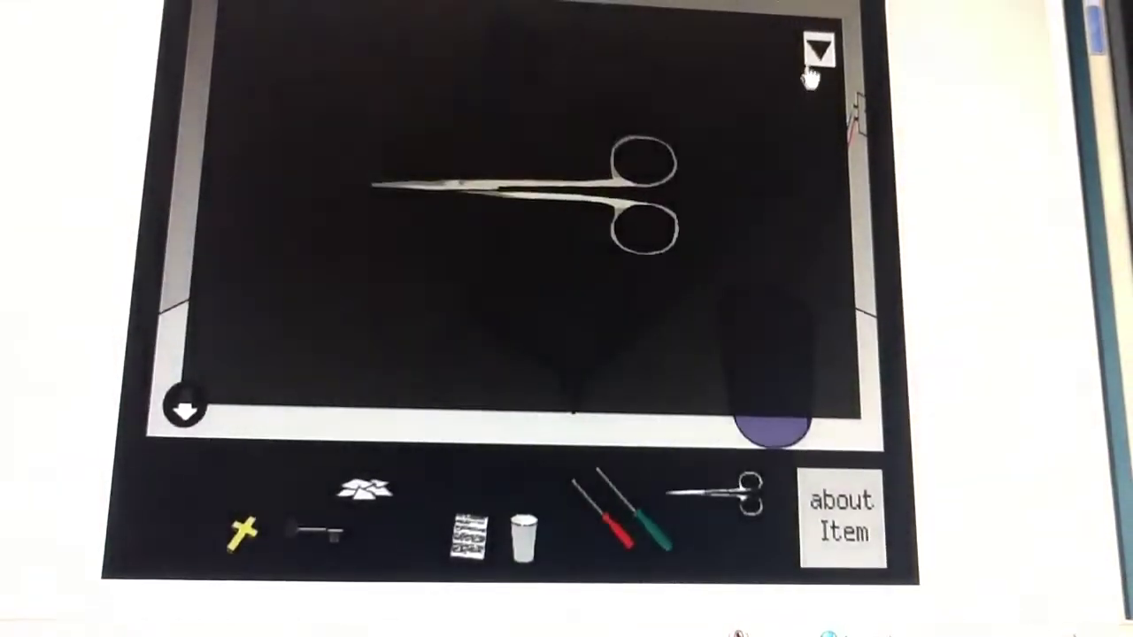
left_click(822, 46)
left_click(748, 491)
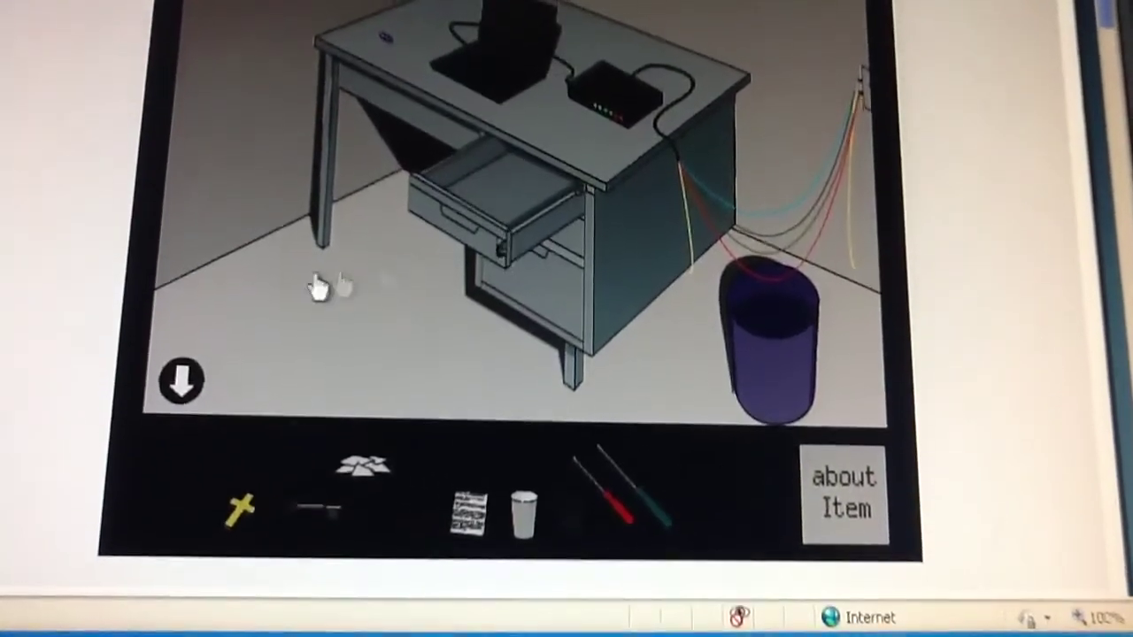
Step: Unscrew the hazard-striped front panel of the black radioactive box
left_click(186, 376)
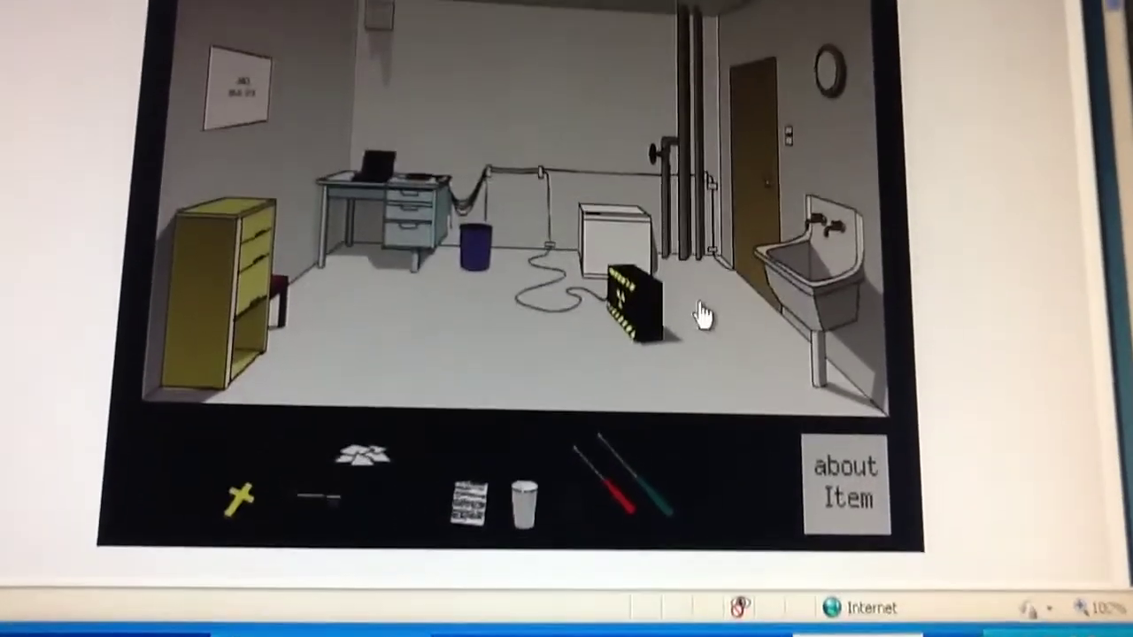
left_click(626, 339)
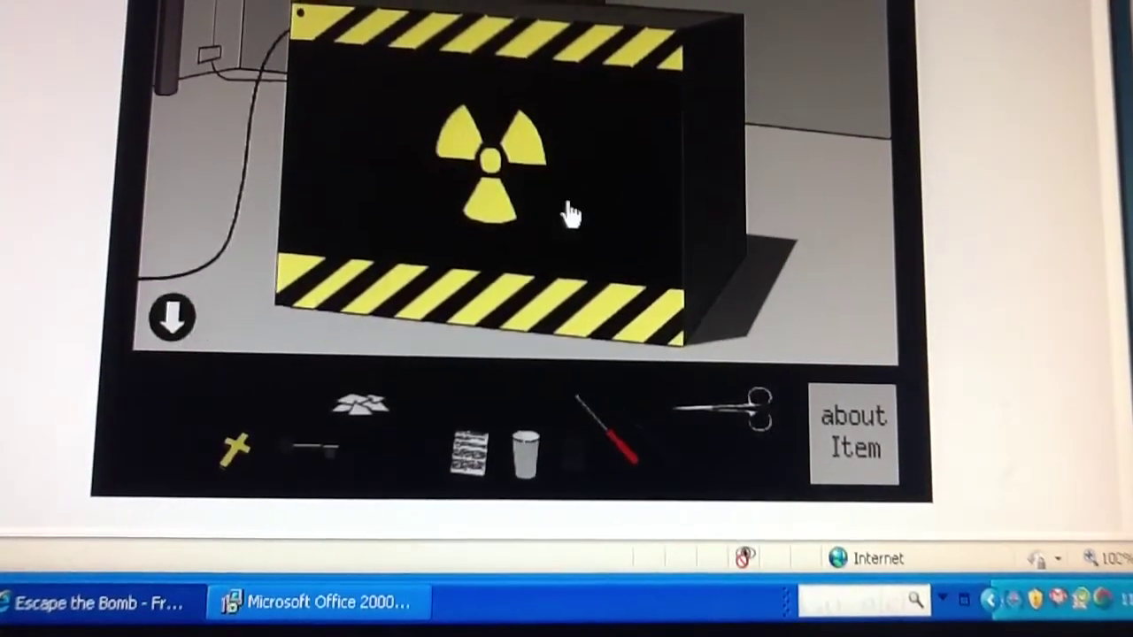
left_click(571, 215)
Step: Light the left and right candles on the red table and place the cross between them
left_click(177, 327)
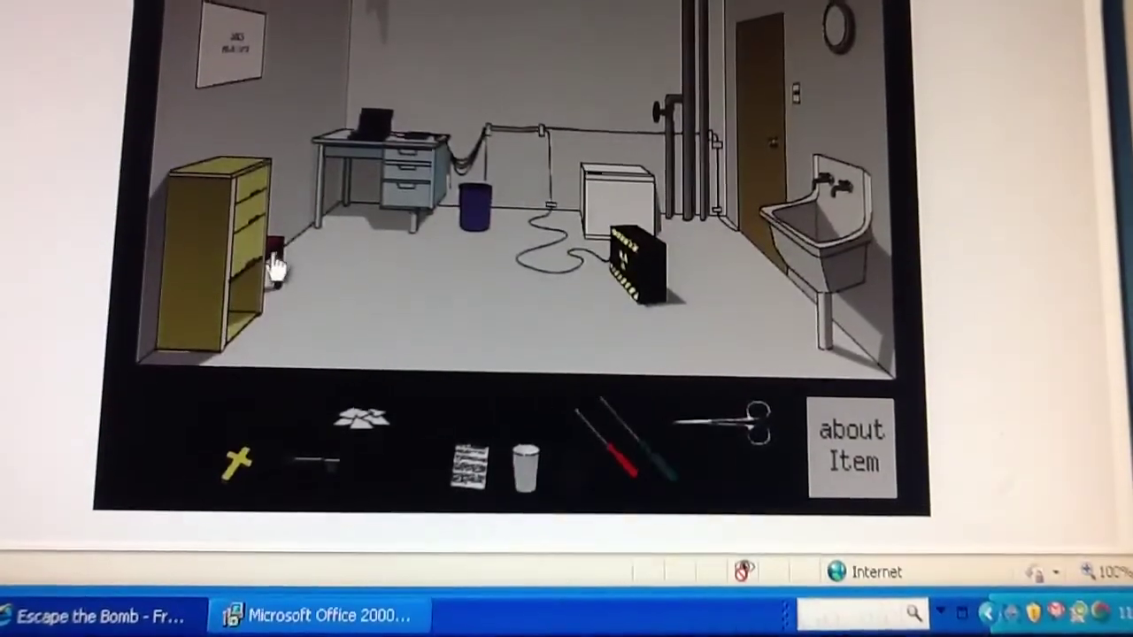
left_click(276, 266)
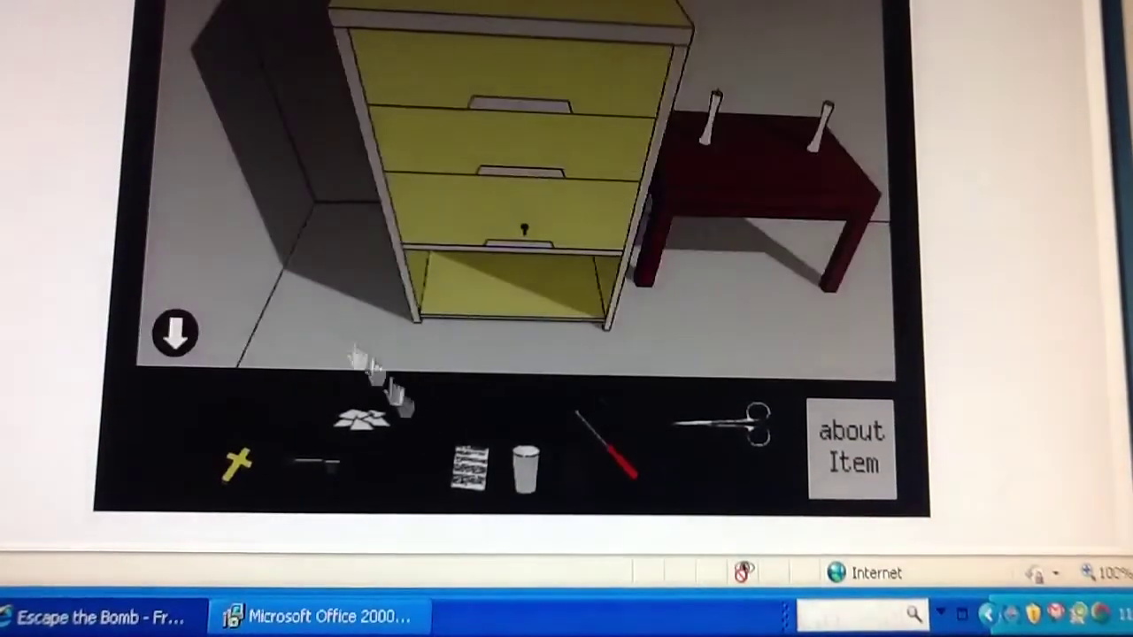
left_click(704, 152)
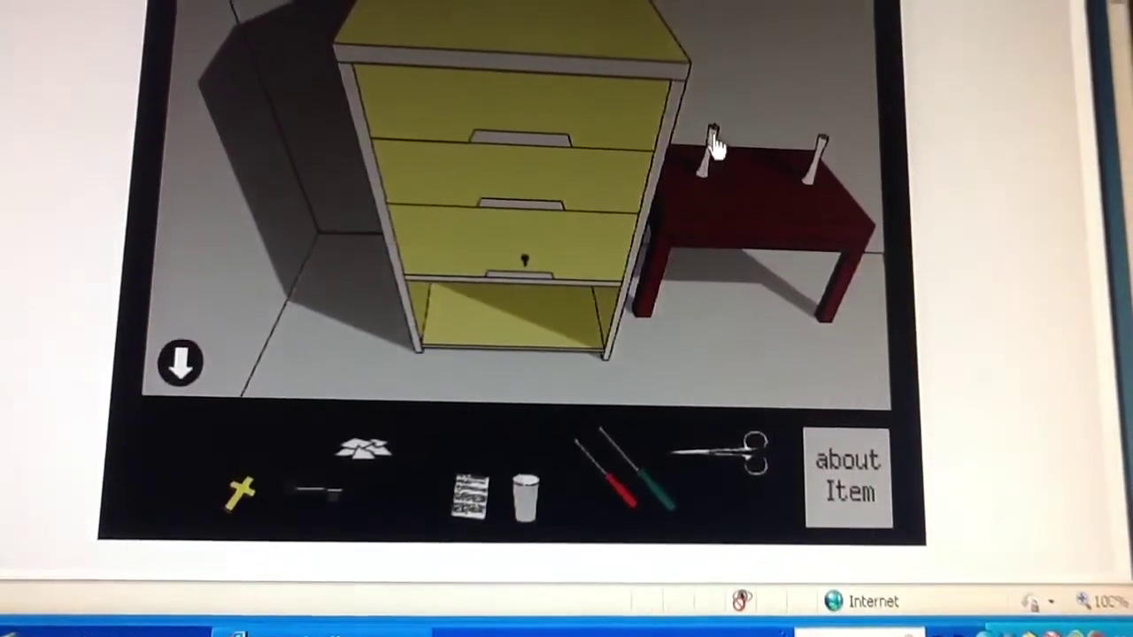
left_click(821, 152)
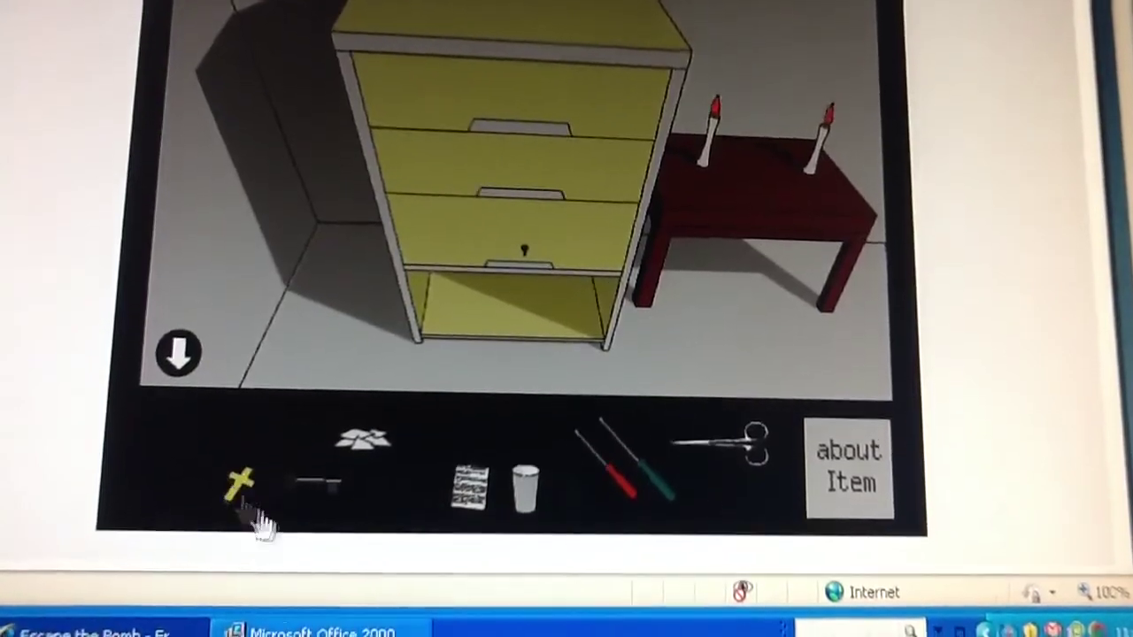
left_click(241, 495)
left_click(796, 243)
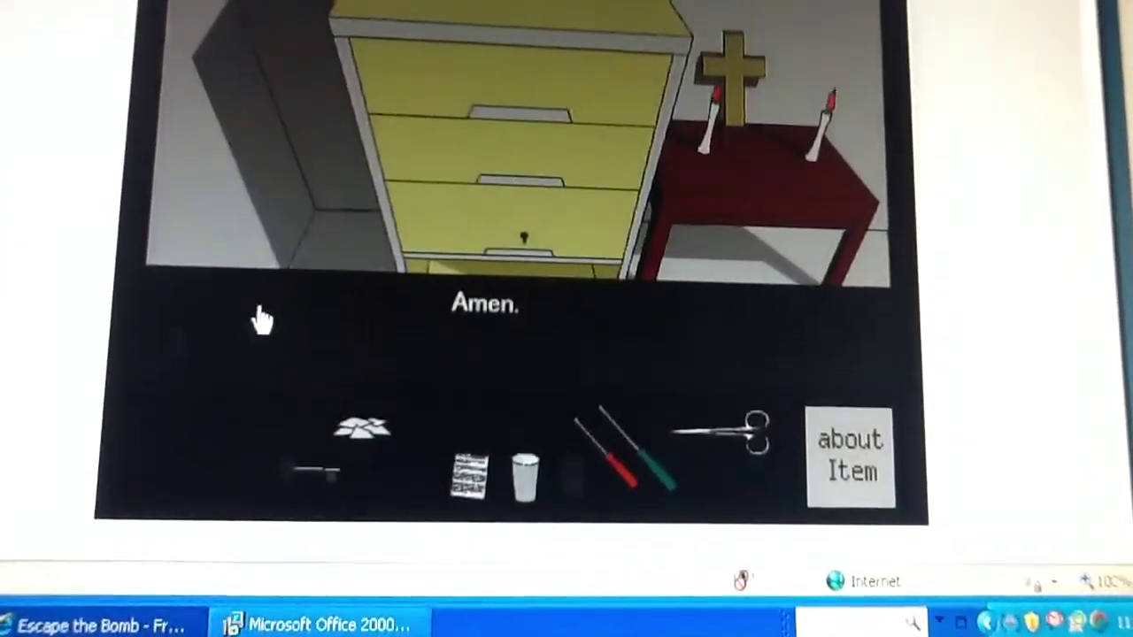
left_click(263, 320)
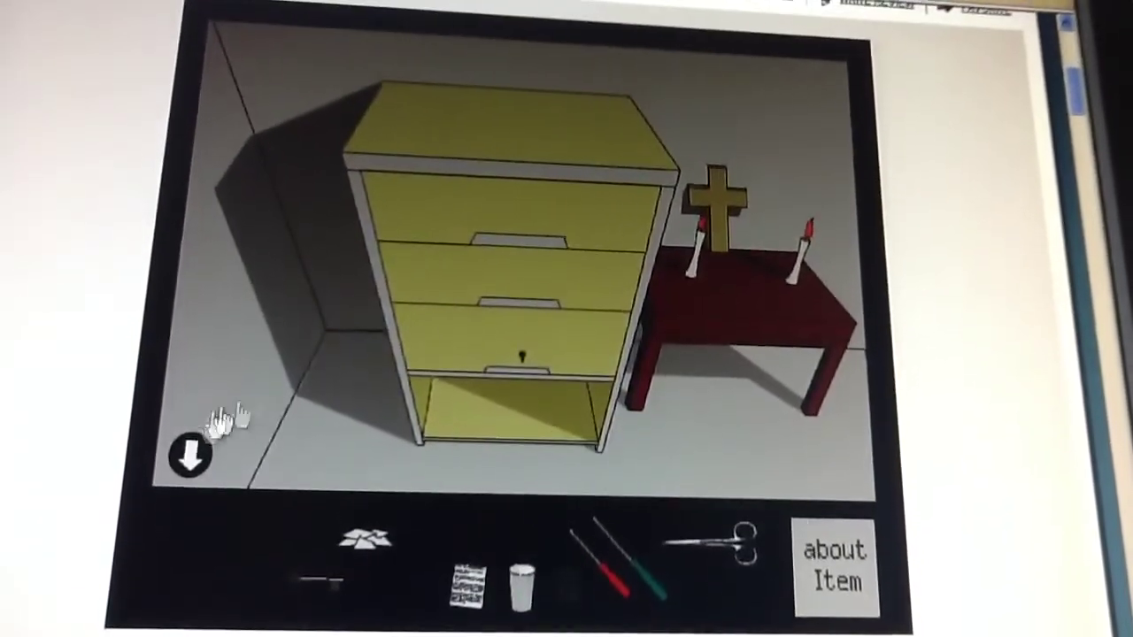
Step: Try the exit door's knob, dismiss the 'door is locked' message, and step back
left_click(187, 449)
left_click(743, 336)
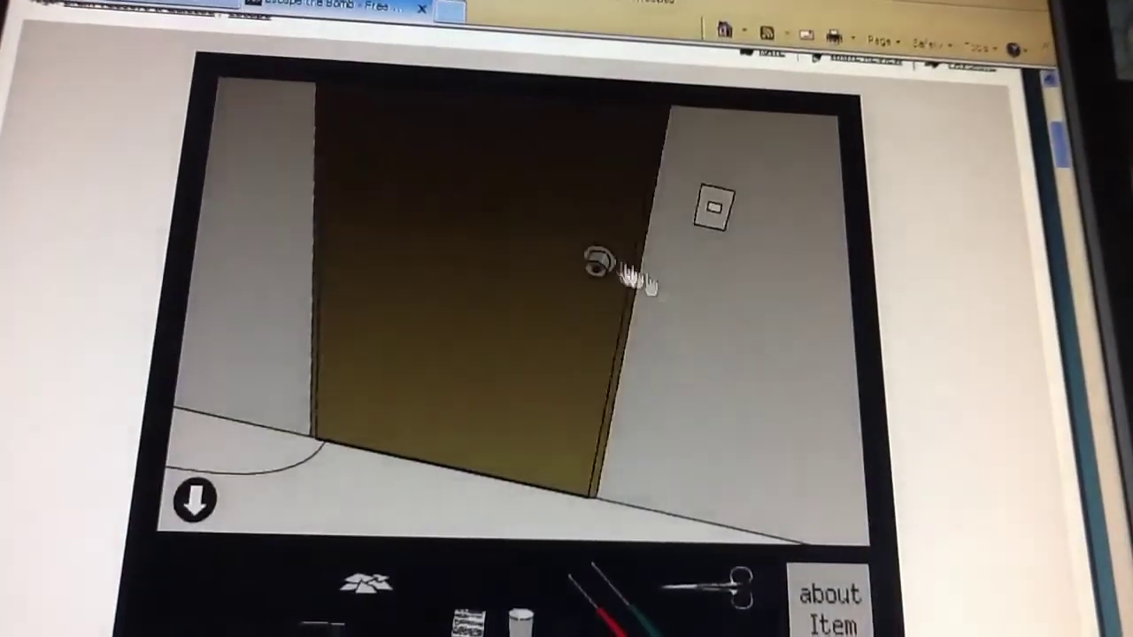
left_click(600, 255)
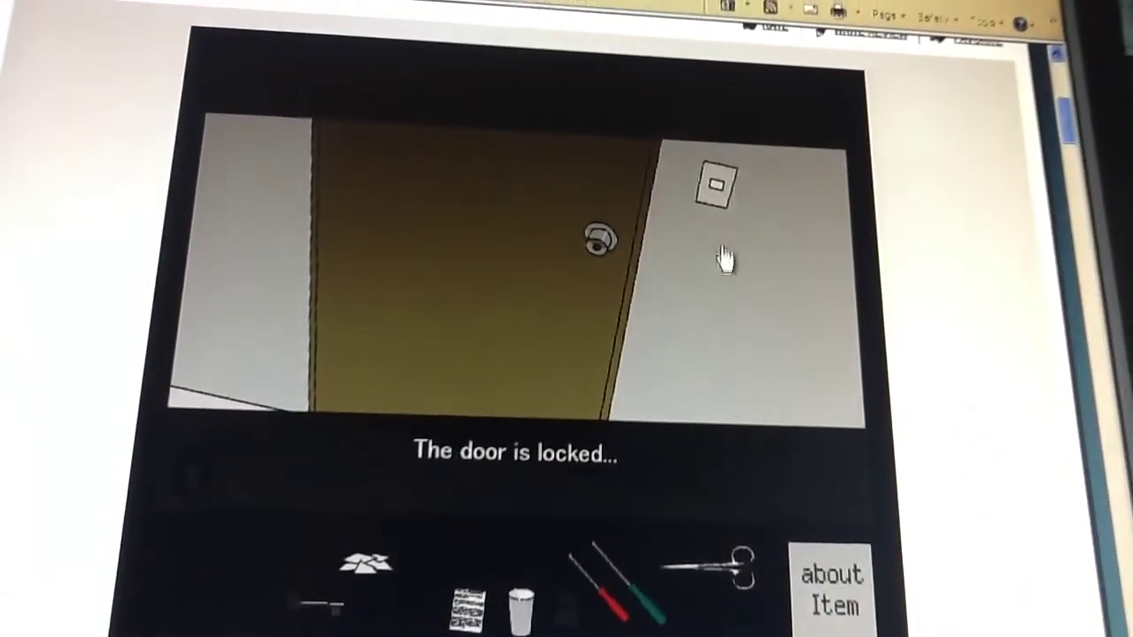
left_click(662, 382)
left_click(190, 482)
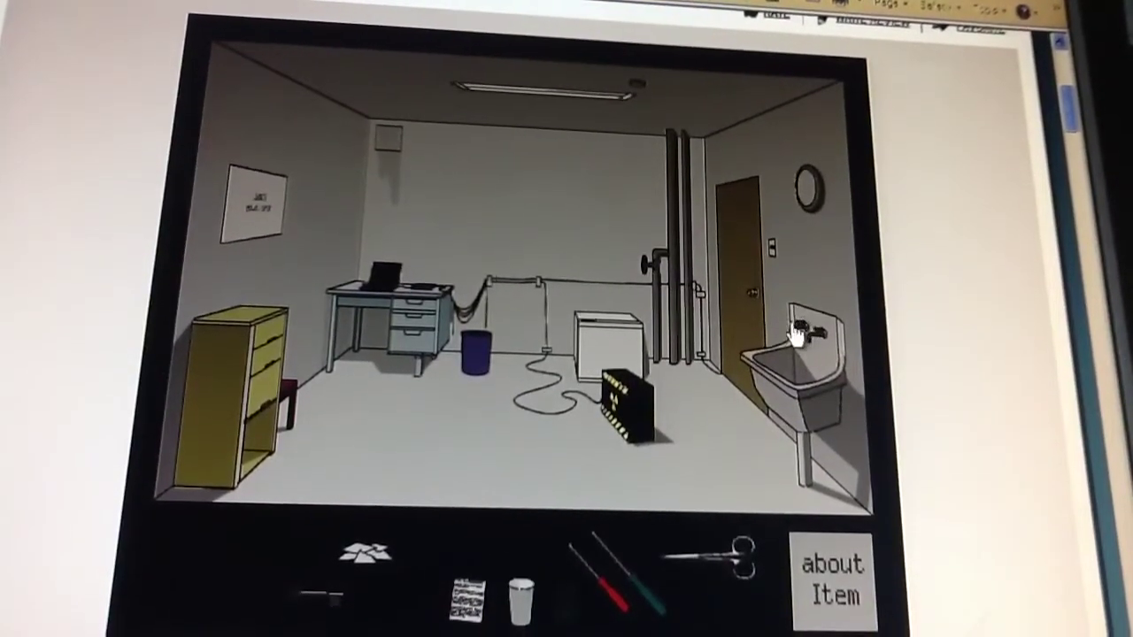
Step: Take the ice tray from inside the white cabinet
left_click(611, 389)
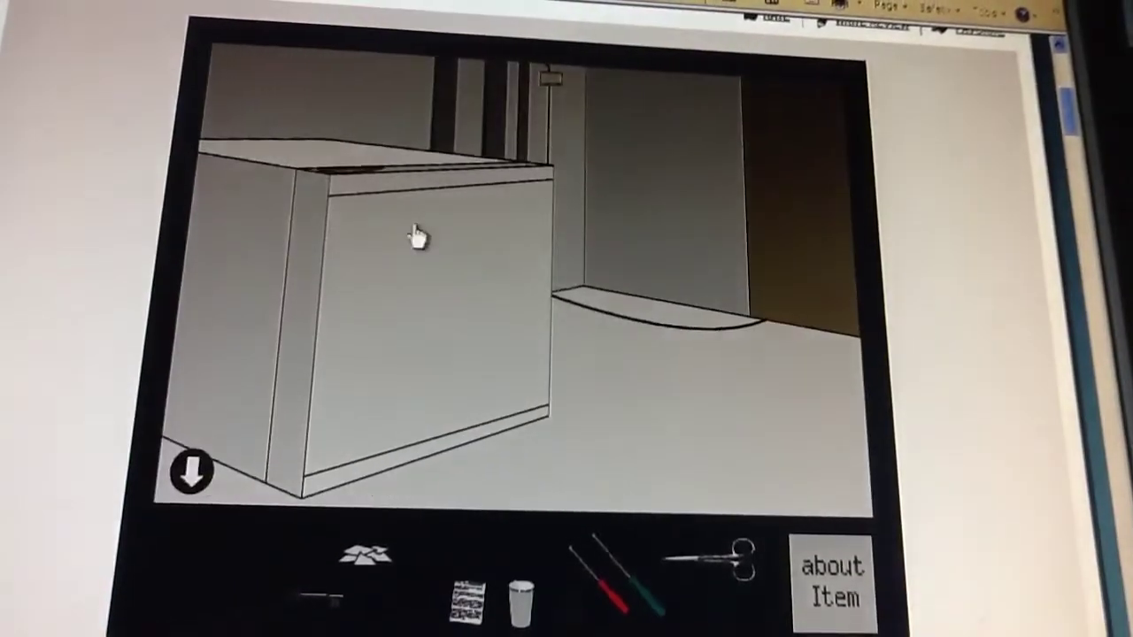
left_click(411, 239)
left_click(385, 257)
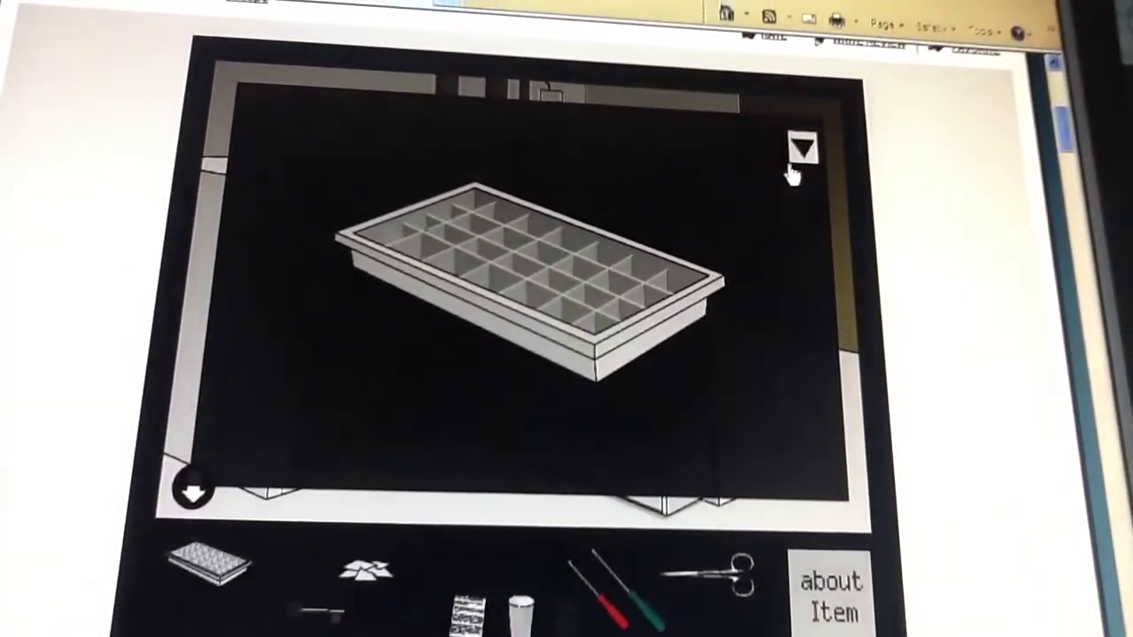
left_click(801, 146)
left_click(197, 485)
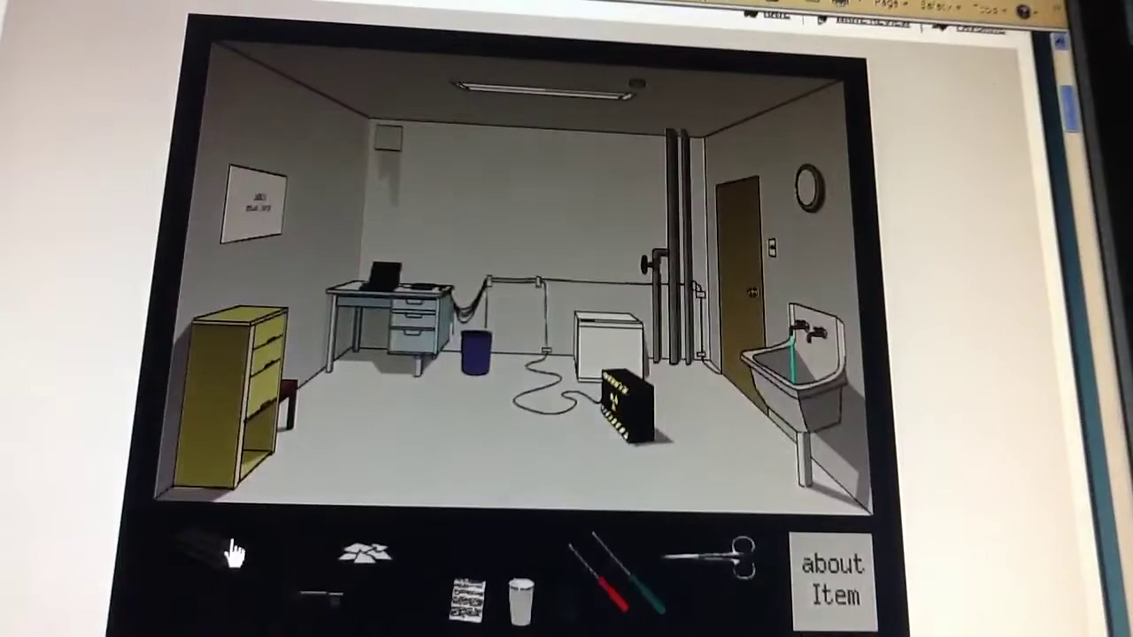
left_click(212, 553)
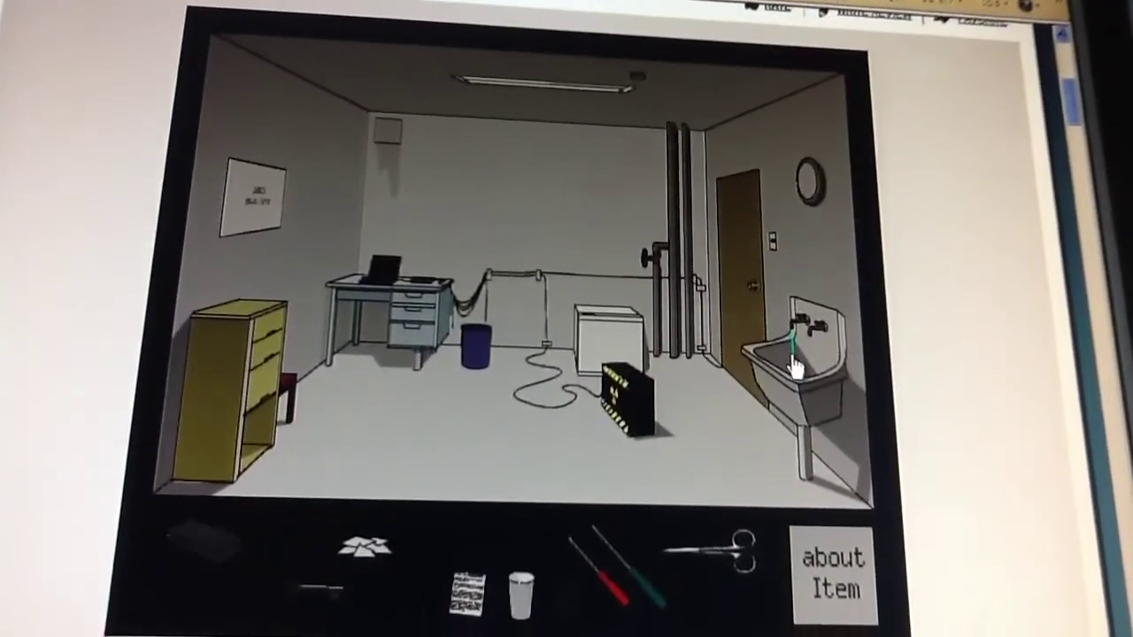
Step: Set the ice tray on the shelf inside the mini fridge and shut its door
left_click(602, 328)
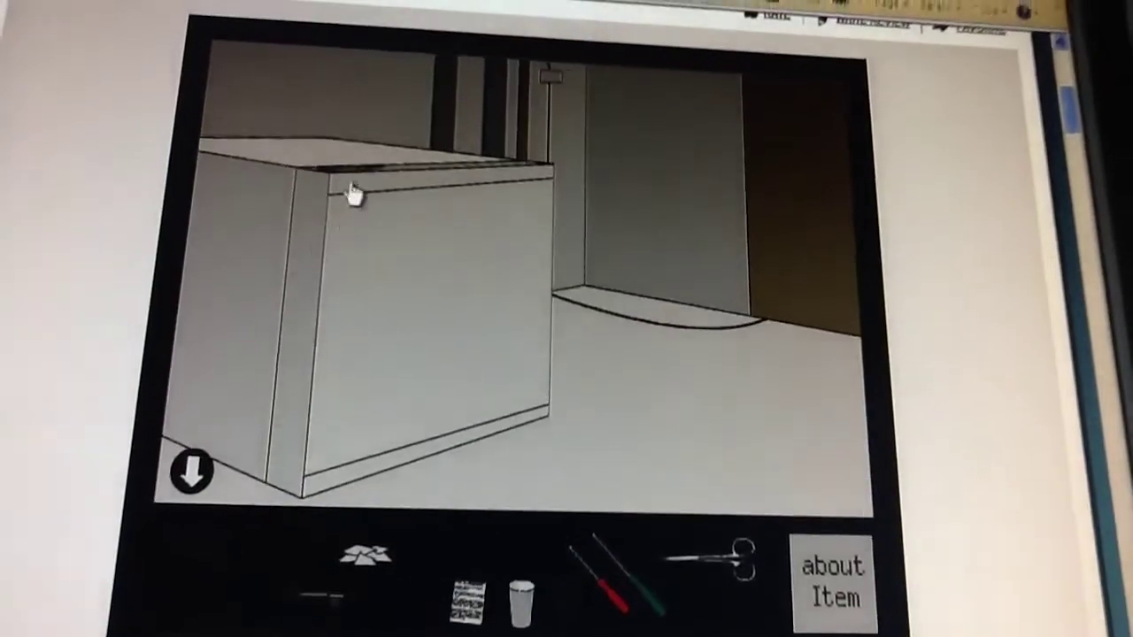
left_click(353, 193)
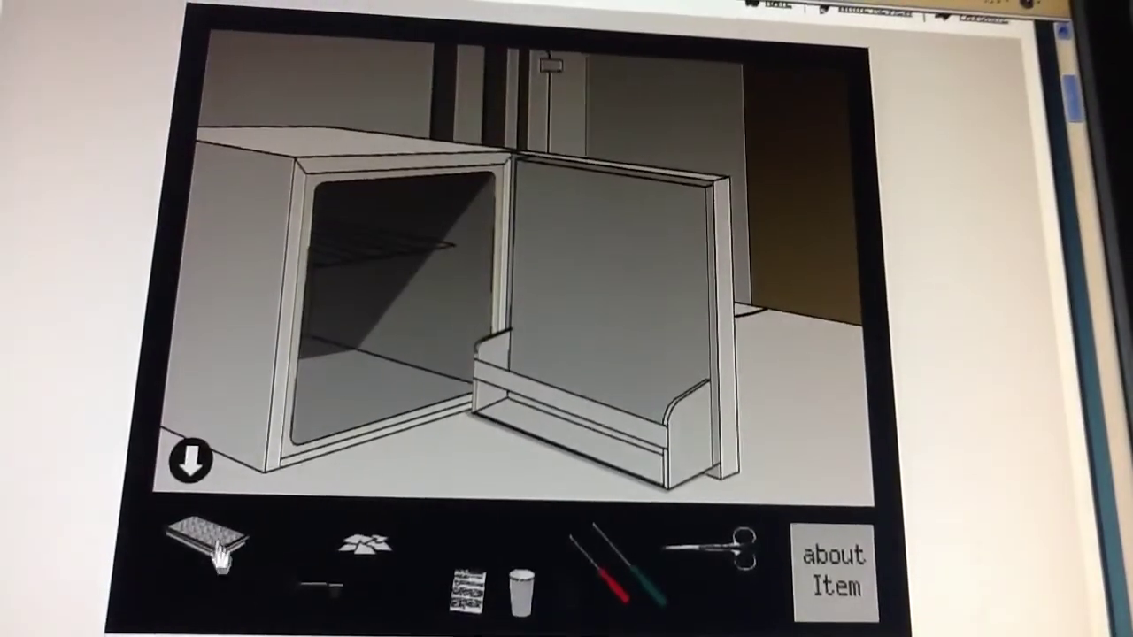
left_click(220, 553)
left_click(366, 256)
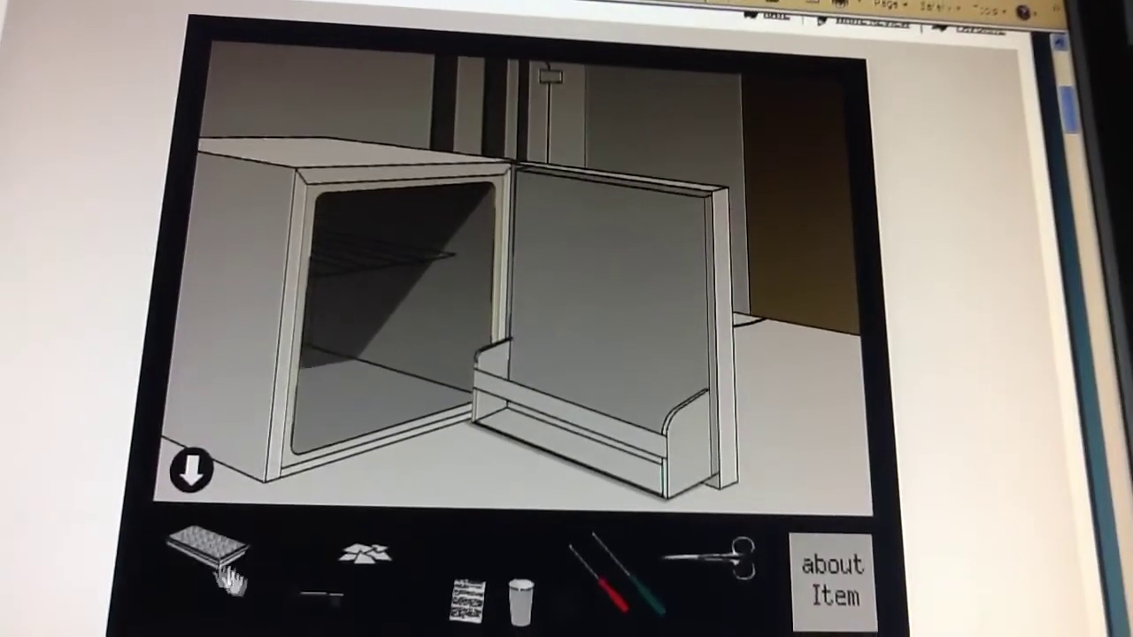
left_click(871, 556)
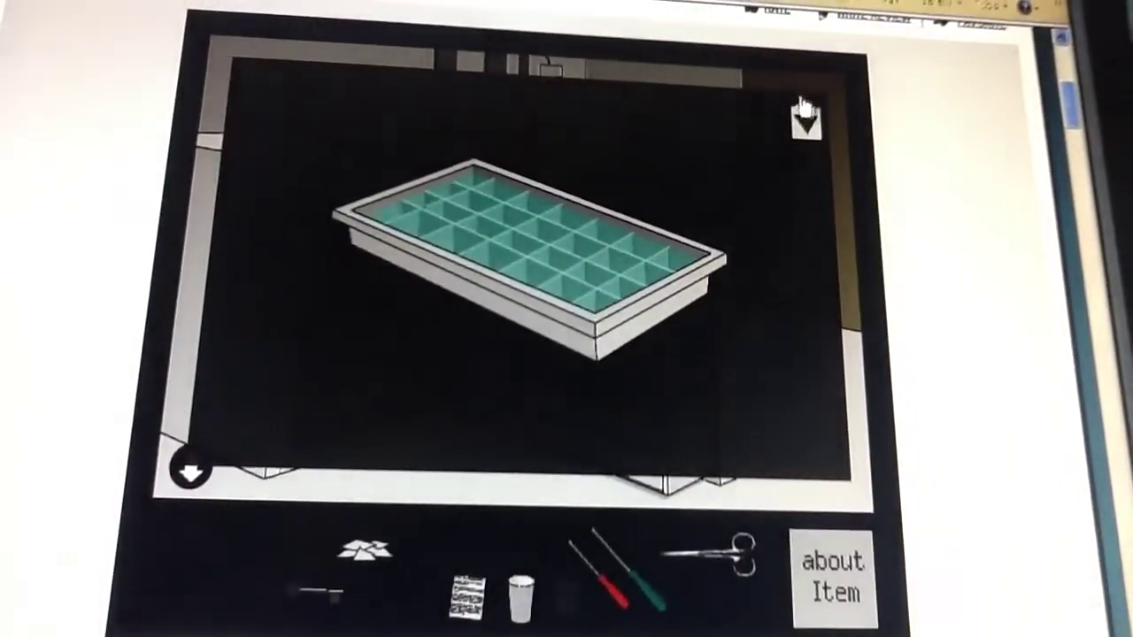
left_click(805, 124)
left_click(375, 245)
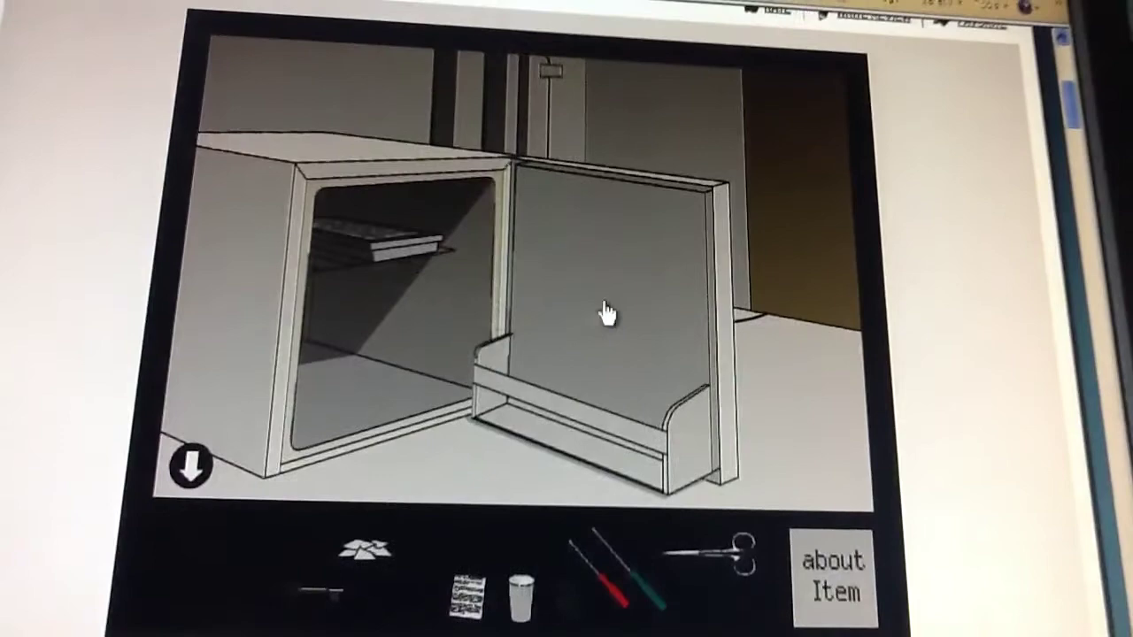
left_click(611, 309)
Step: Take down the wall clock and pick up the key hidden behind it
left_click(199, 483)
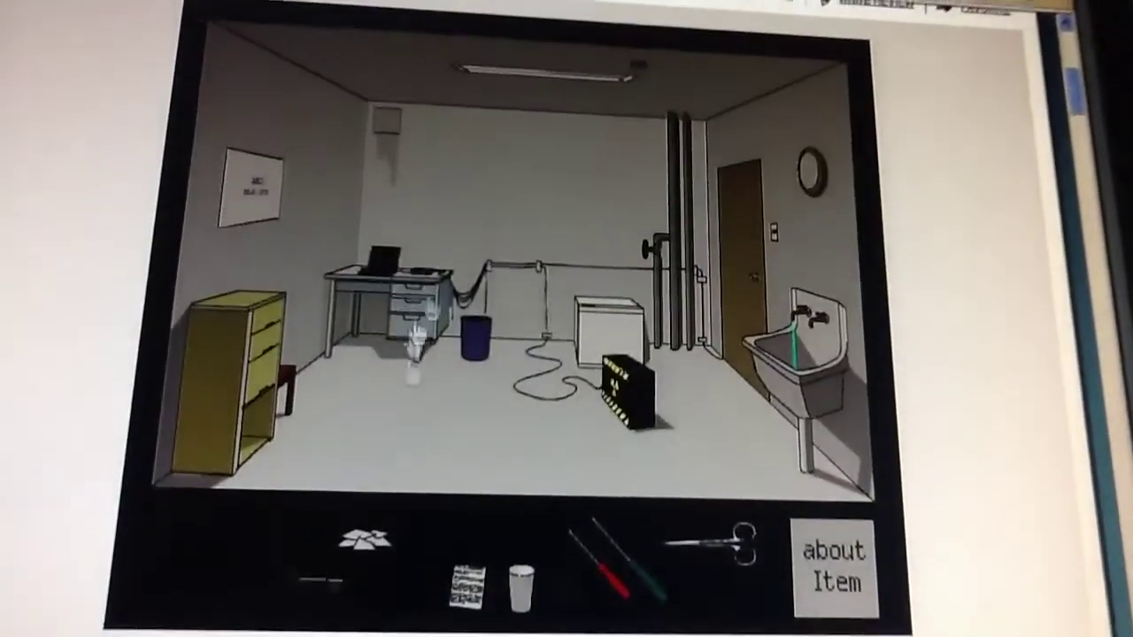
left_click(380, 99)
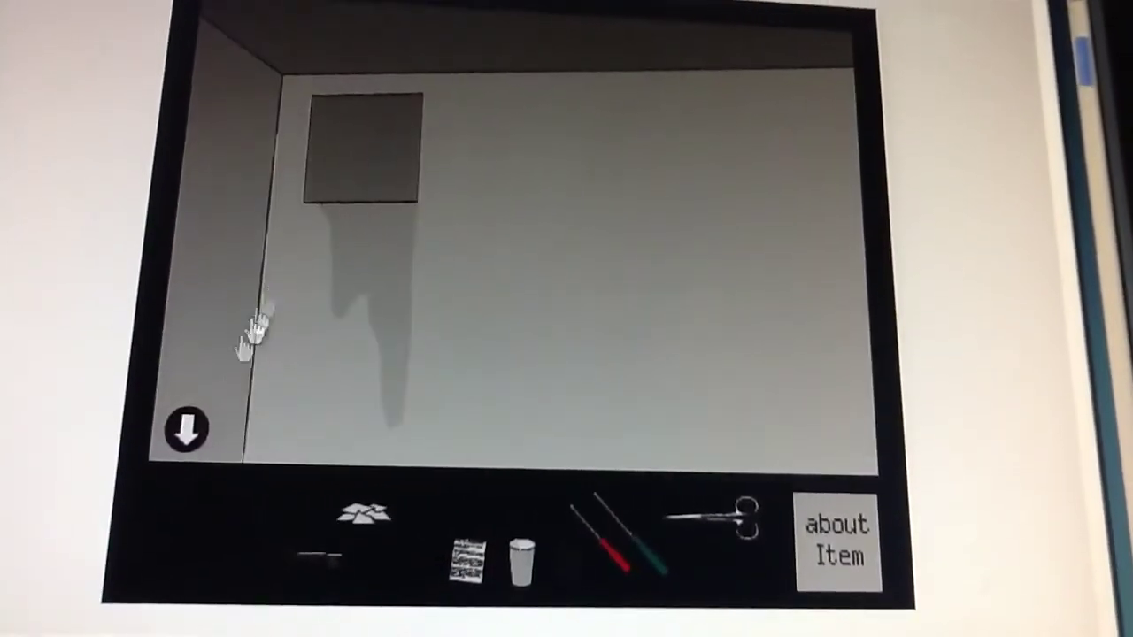
left_click(187, 432)
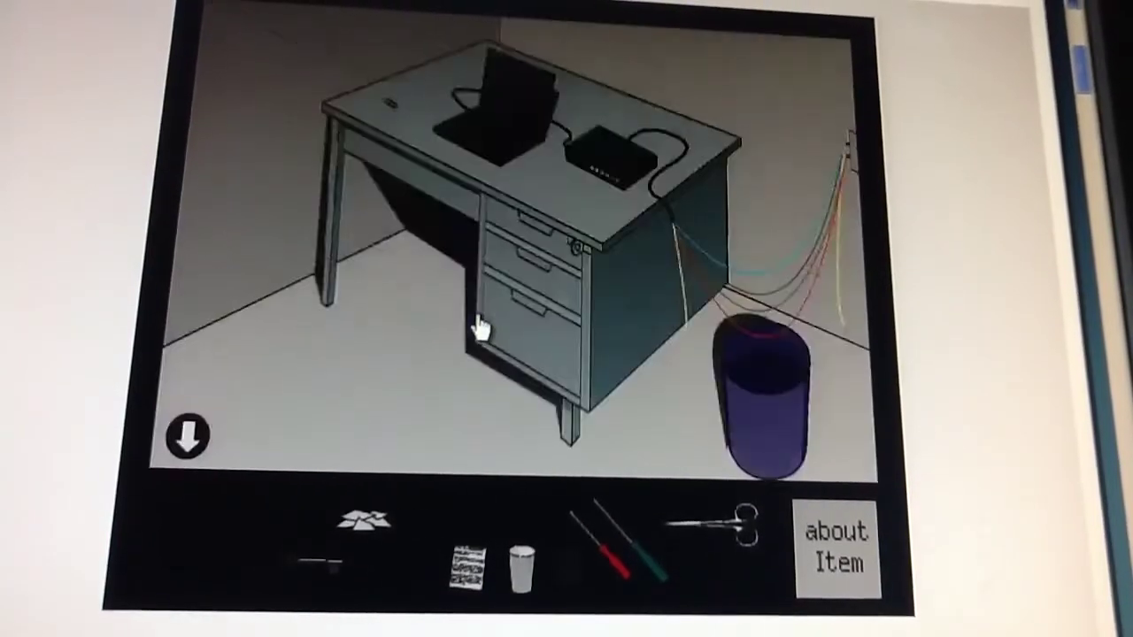
left_click(190, 434)
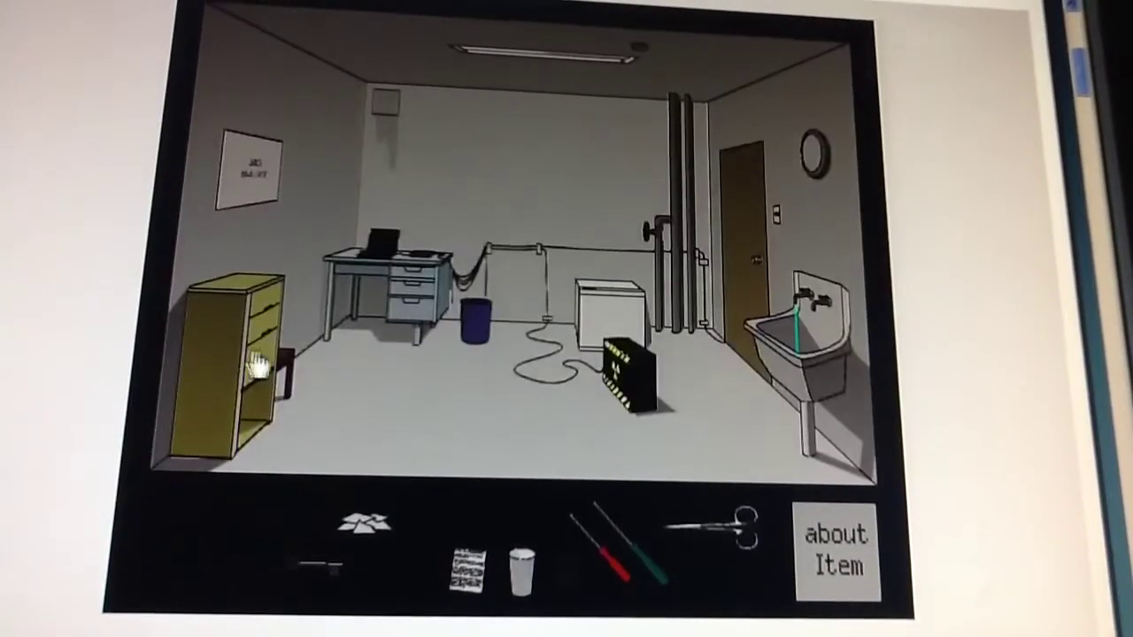
left_click(814, 172)
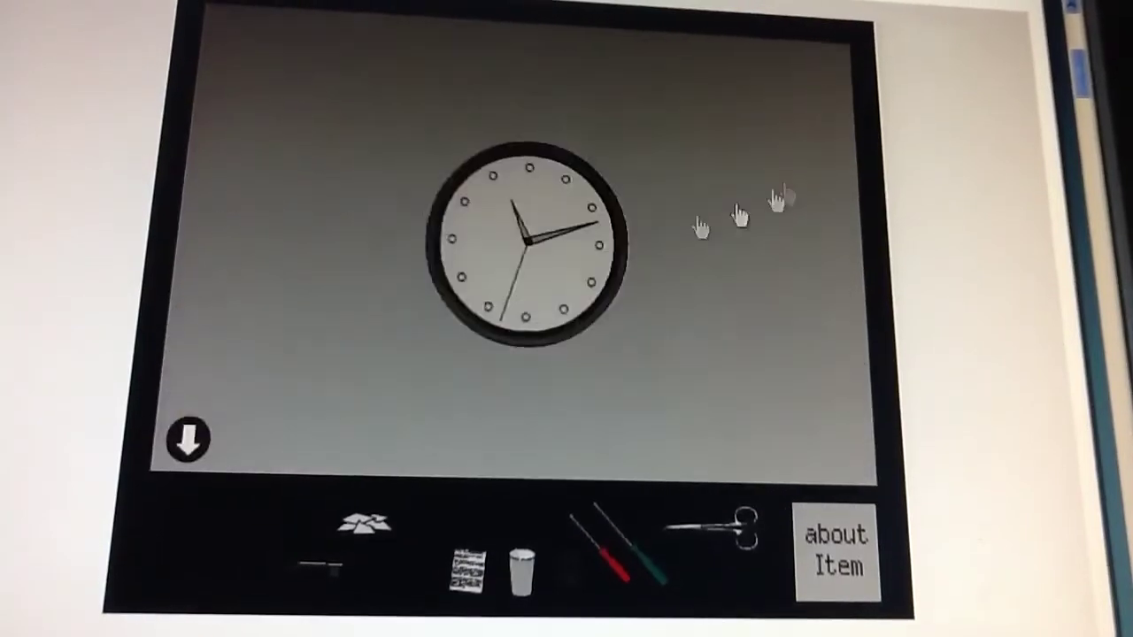
left_click(630, 257)
left_click(543, 240)
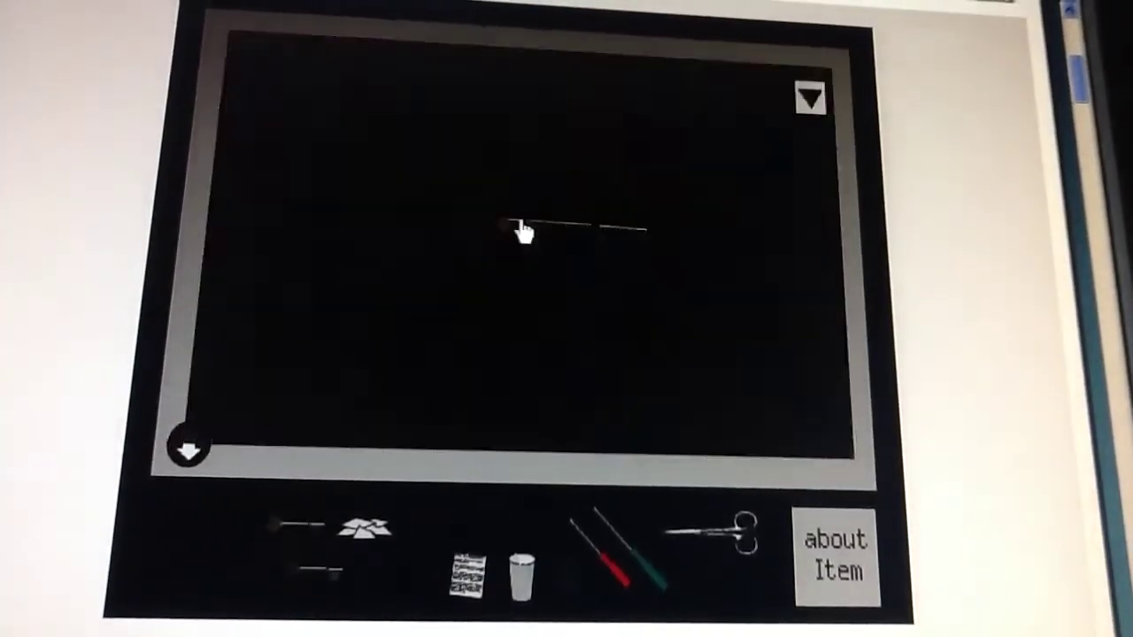
left_click(819, 106)
left_click(191, 451)
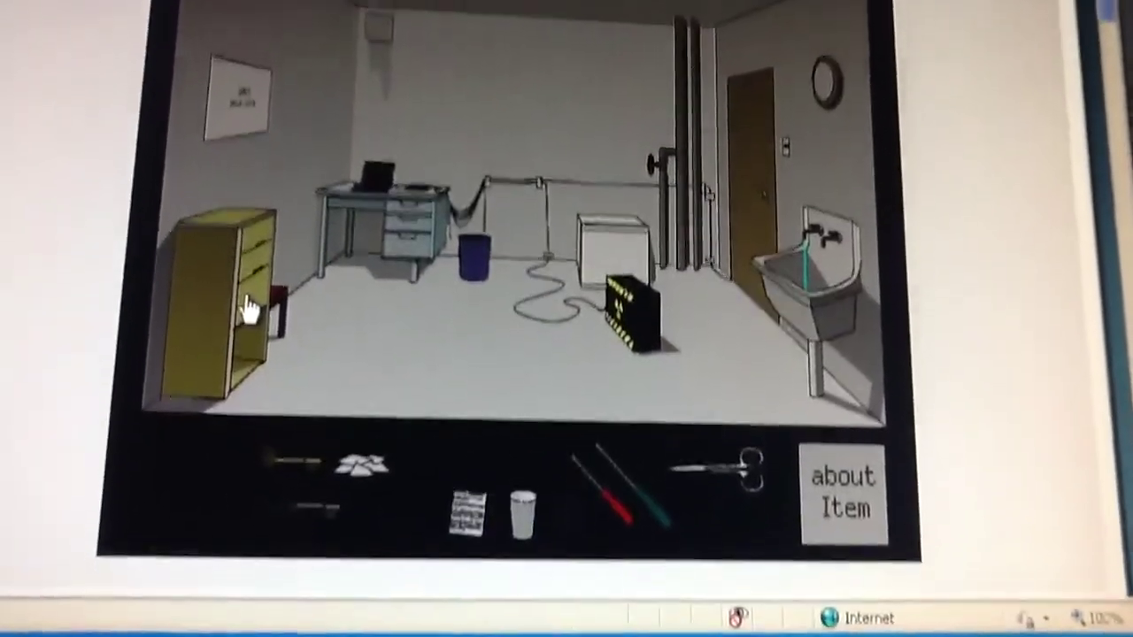
Step: Unlock the yellow cabinet's bottom drawer with the key and take the second set of torn paper scraps
left_click(250, 308)
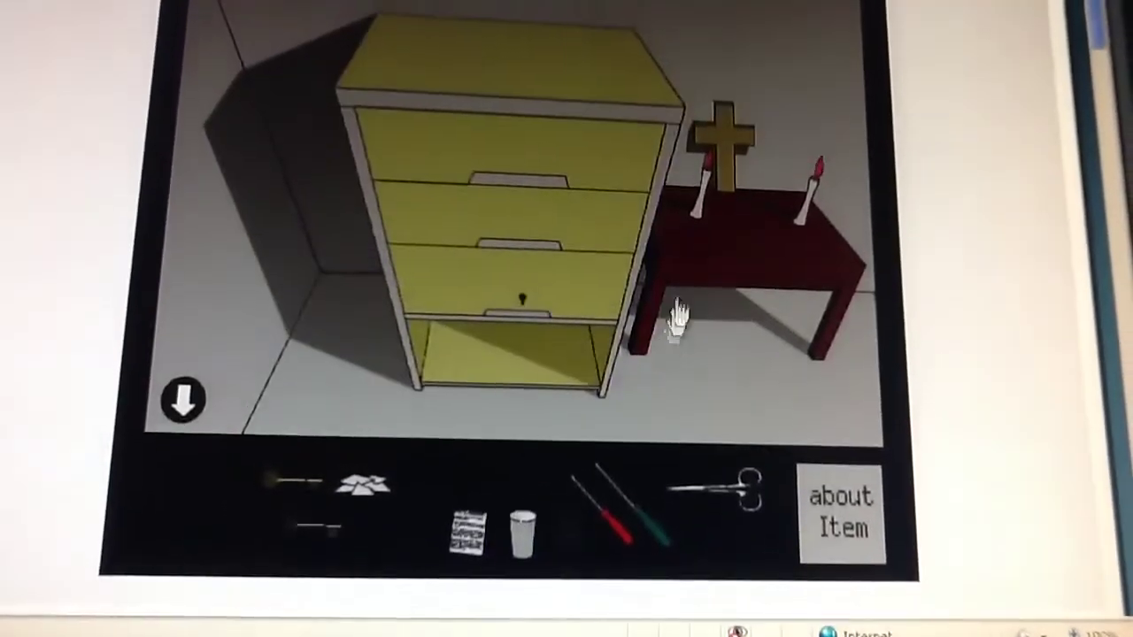
left_click(301, 500)
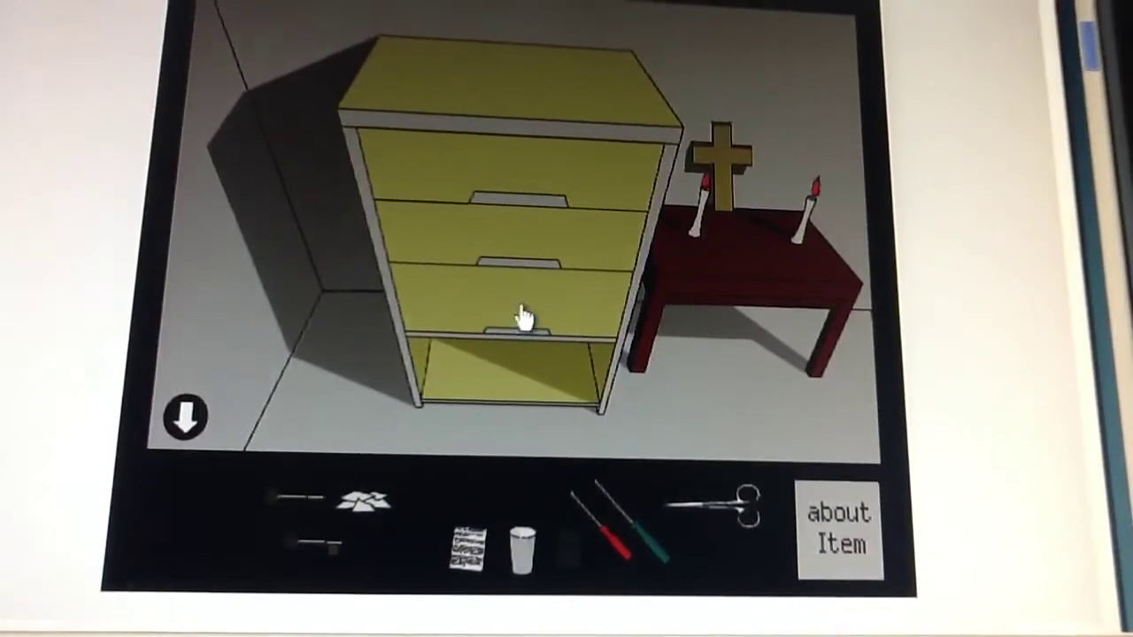
left_click(519, 318)
left_click(451, 321)
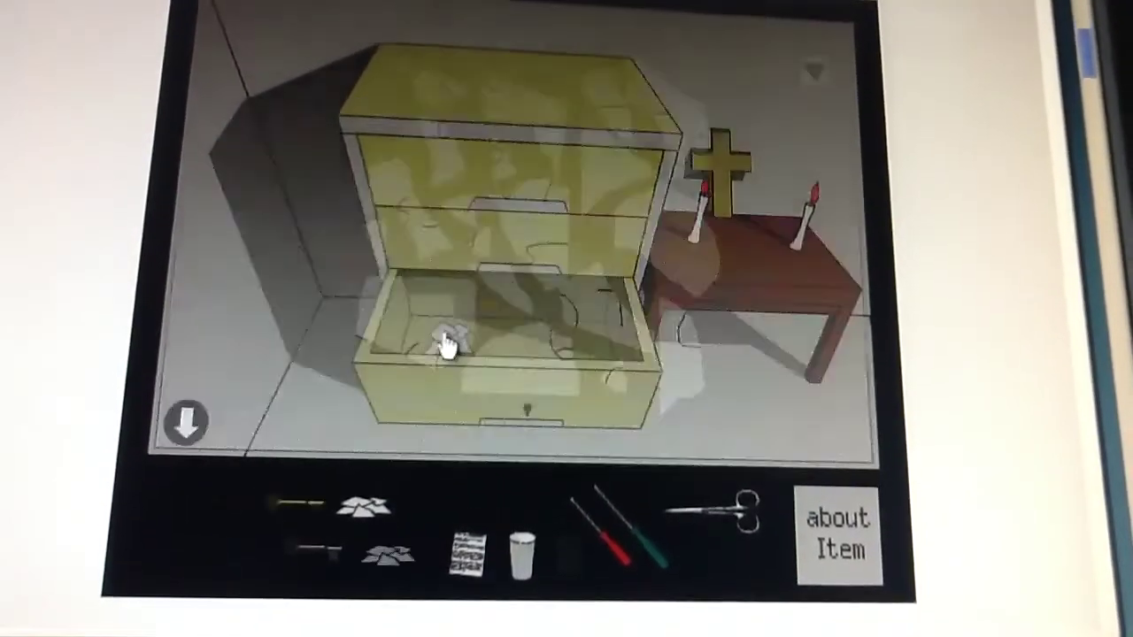
left_click(495, 222)
left_click(817, 68)
left_click(191, 425)
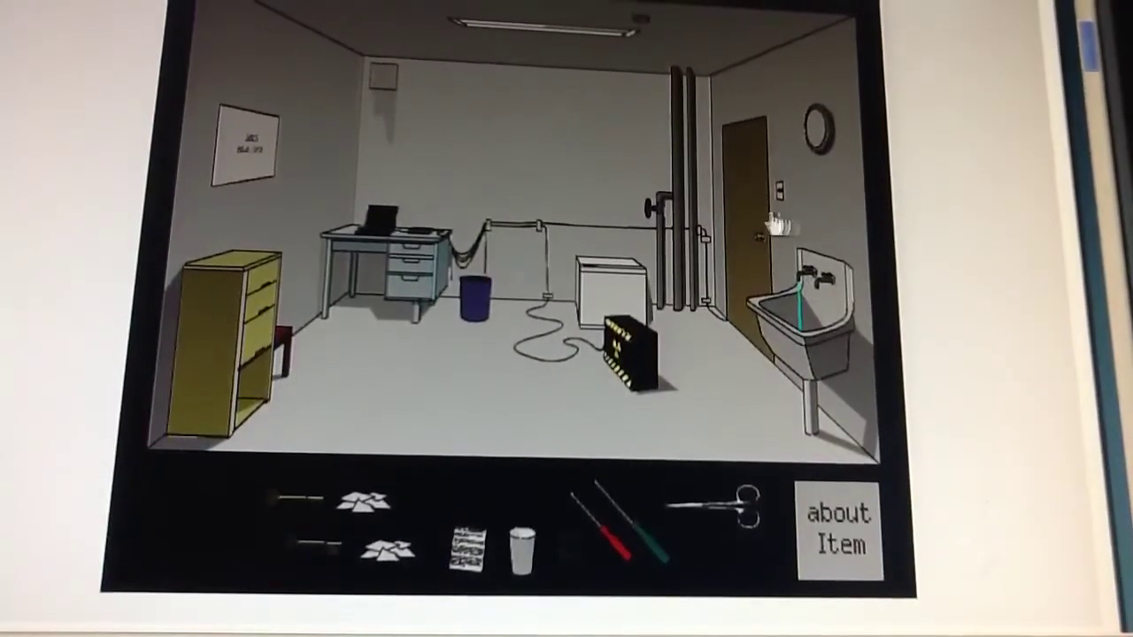
Step: Glance at the door, then collect the pink-and-blue capsule from the desk
left_click(777, 226)
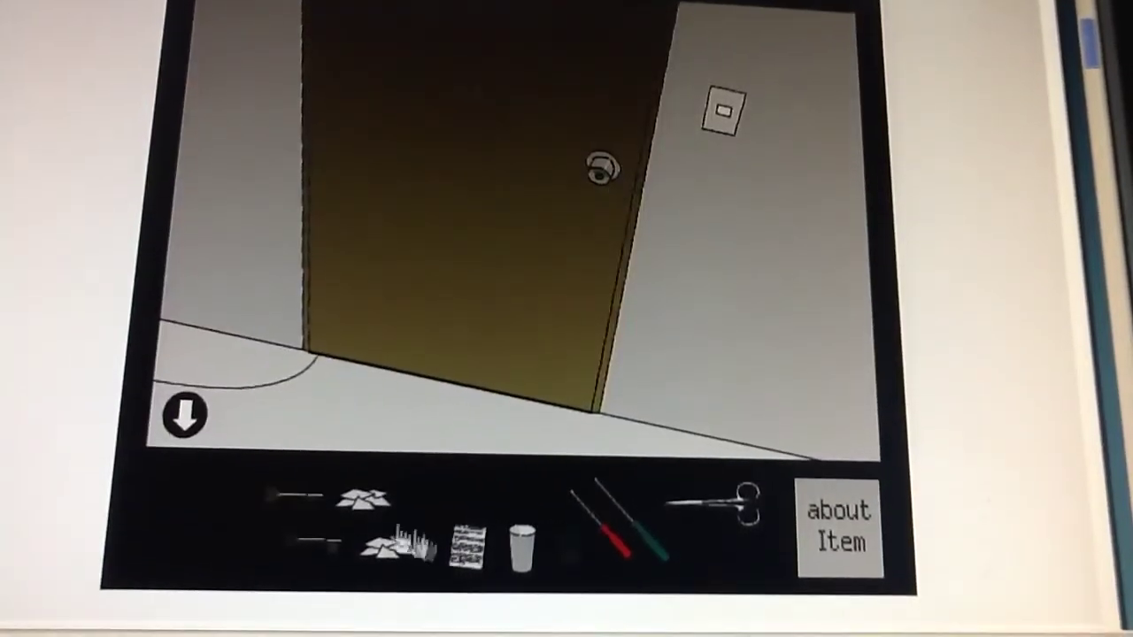
left_click(184, 409)
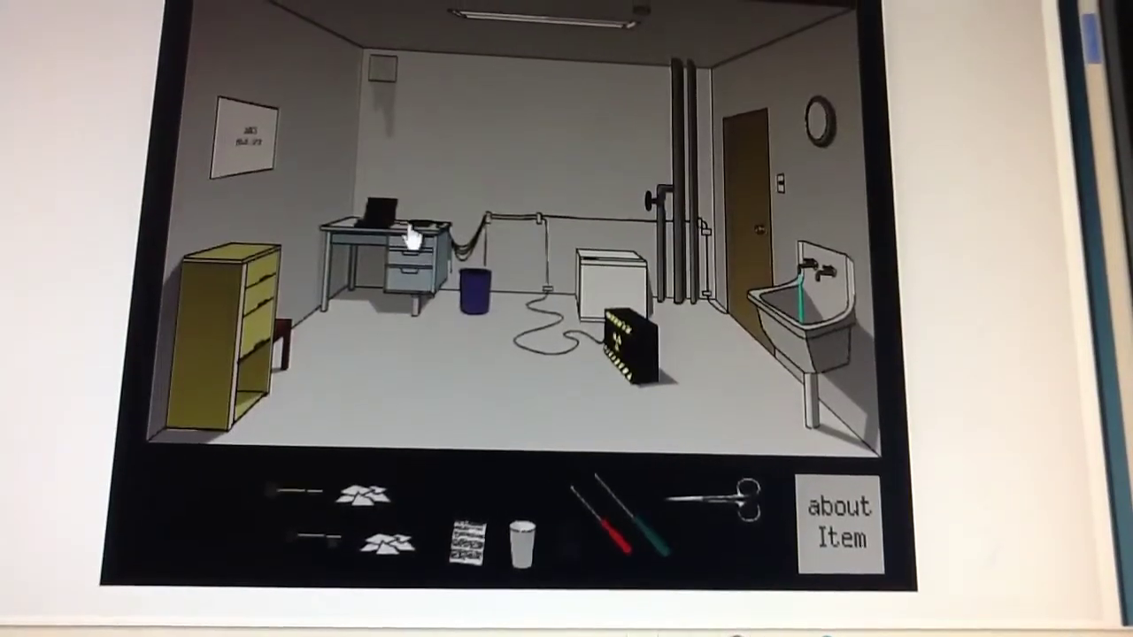
left_click(370, 241)
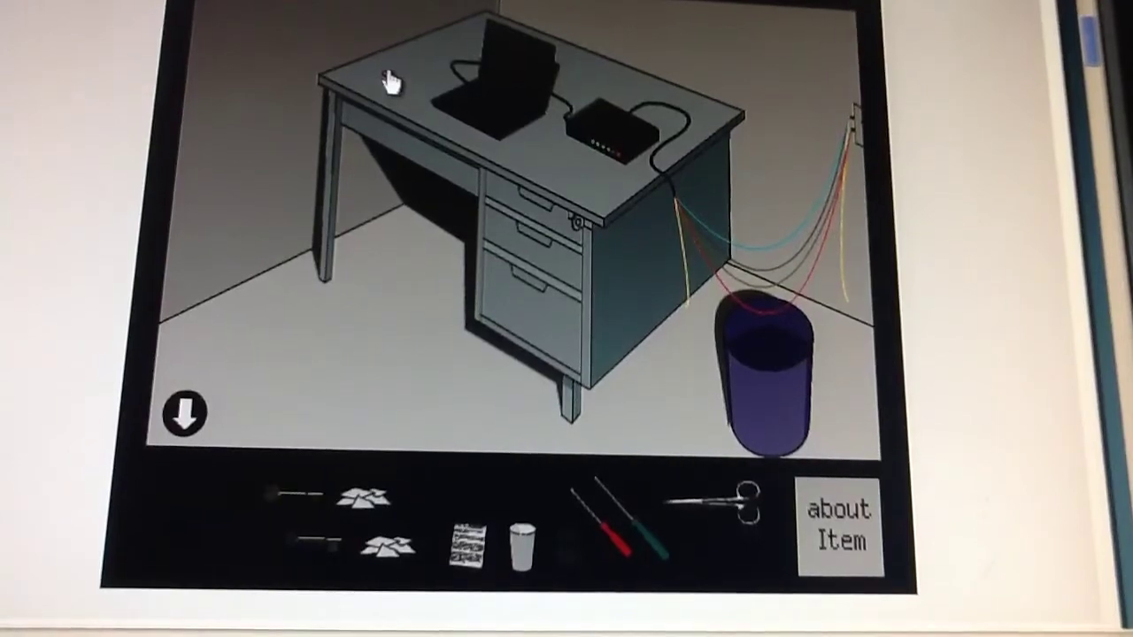
left_click(389, 82)
left_click(389, 93)
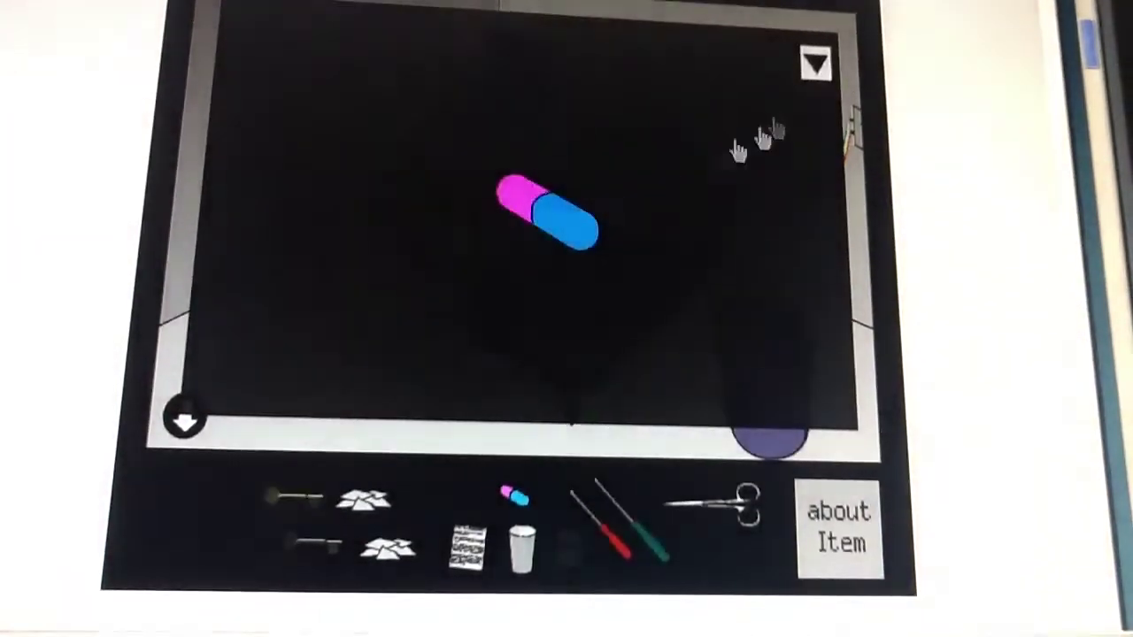
left_click(818, 53)
Step: Open the laptop's bomb computer, read the SAFE MODE 02 wire colour list, then close it
left_click(172, 345)
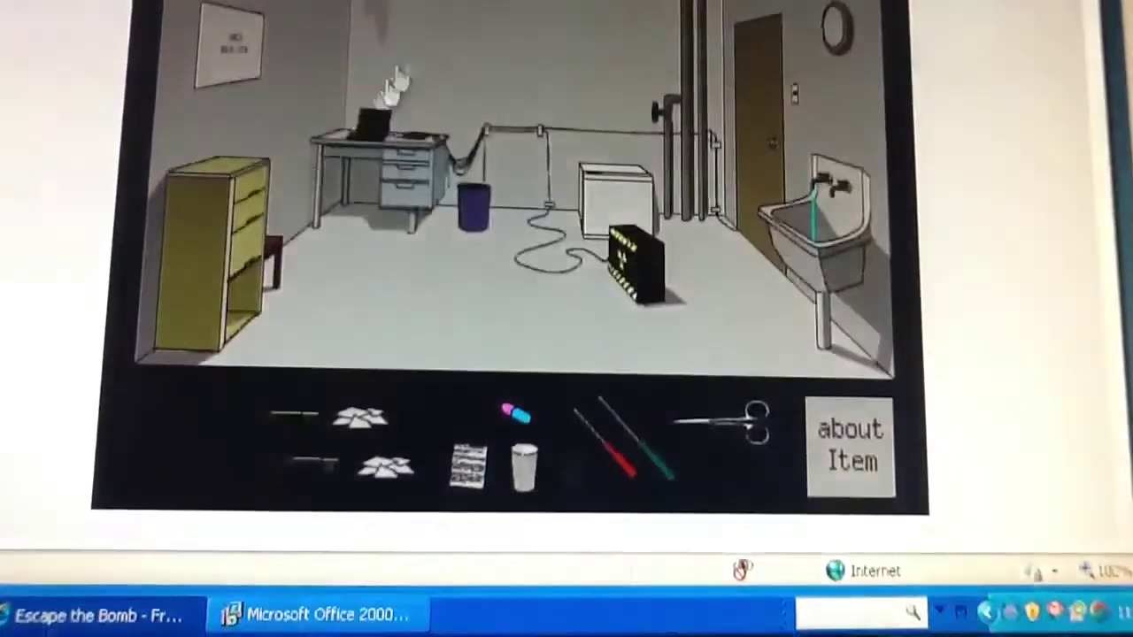
left_click(366, 164)
left_click(485, 34)
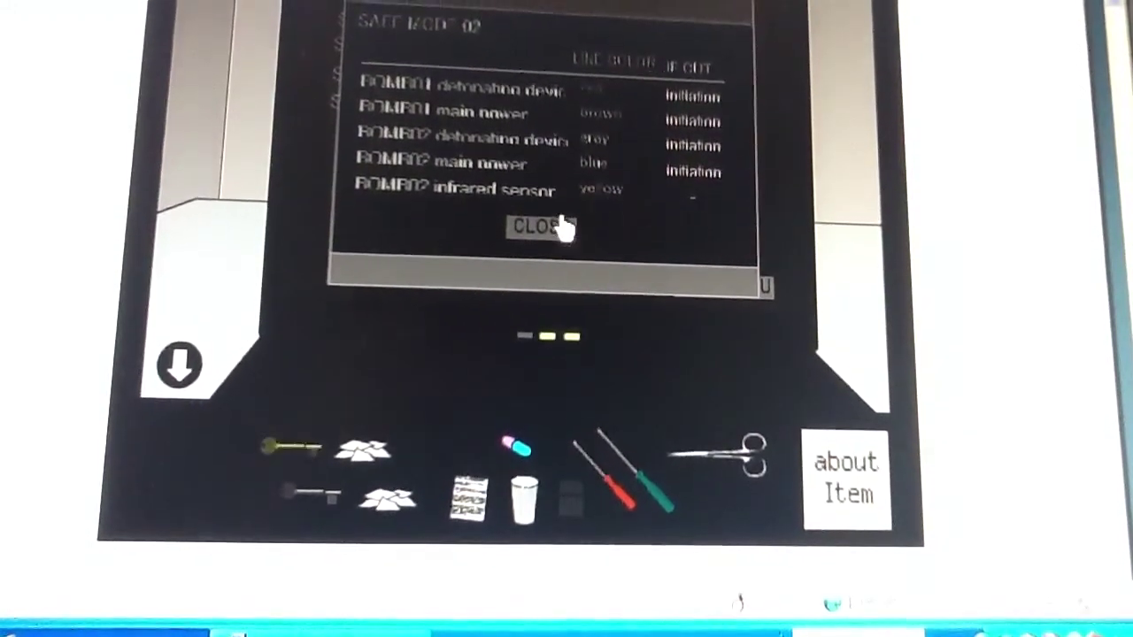
left_click(558, 227)
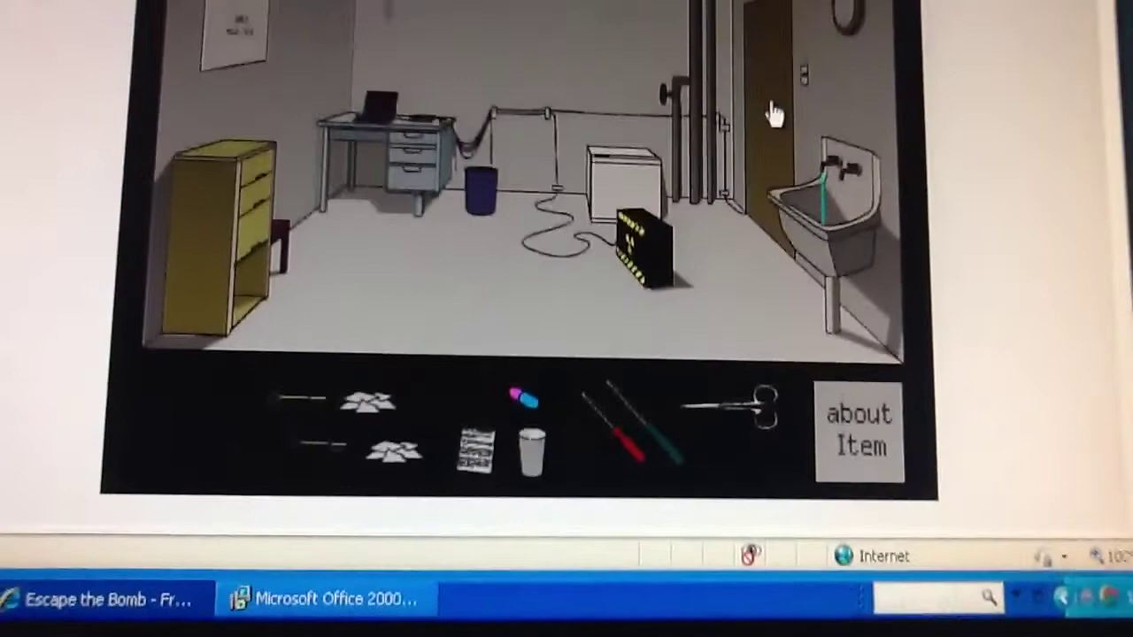
Step: Zoom in on the exit door from the room overview
left_click(771, 127)
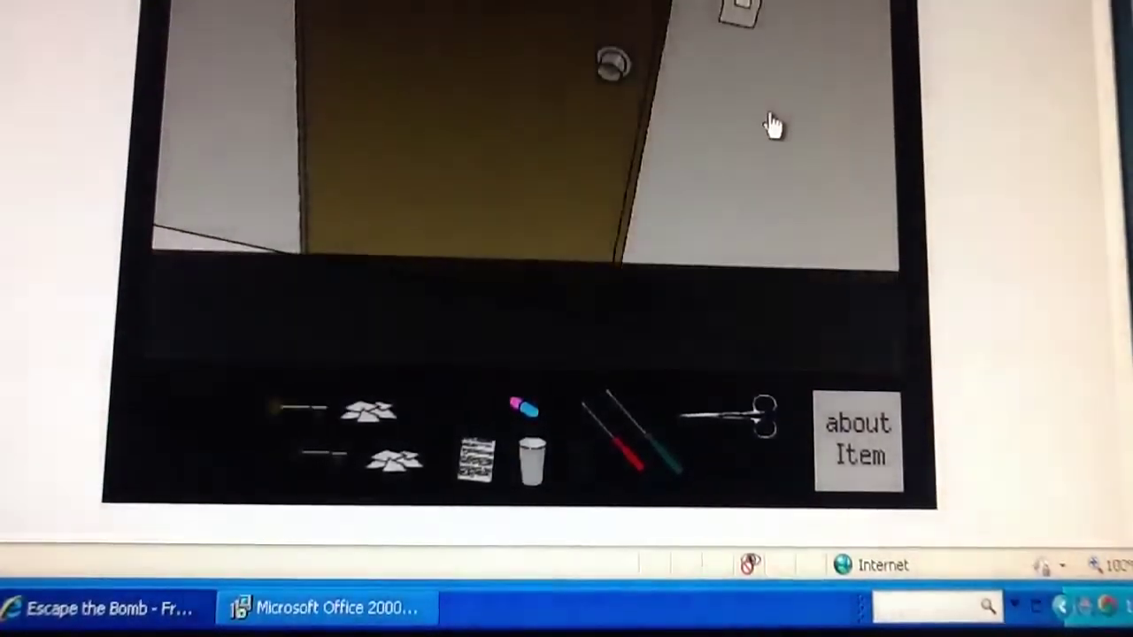